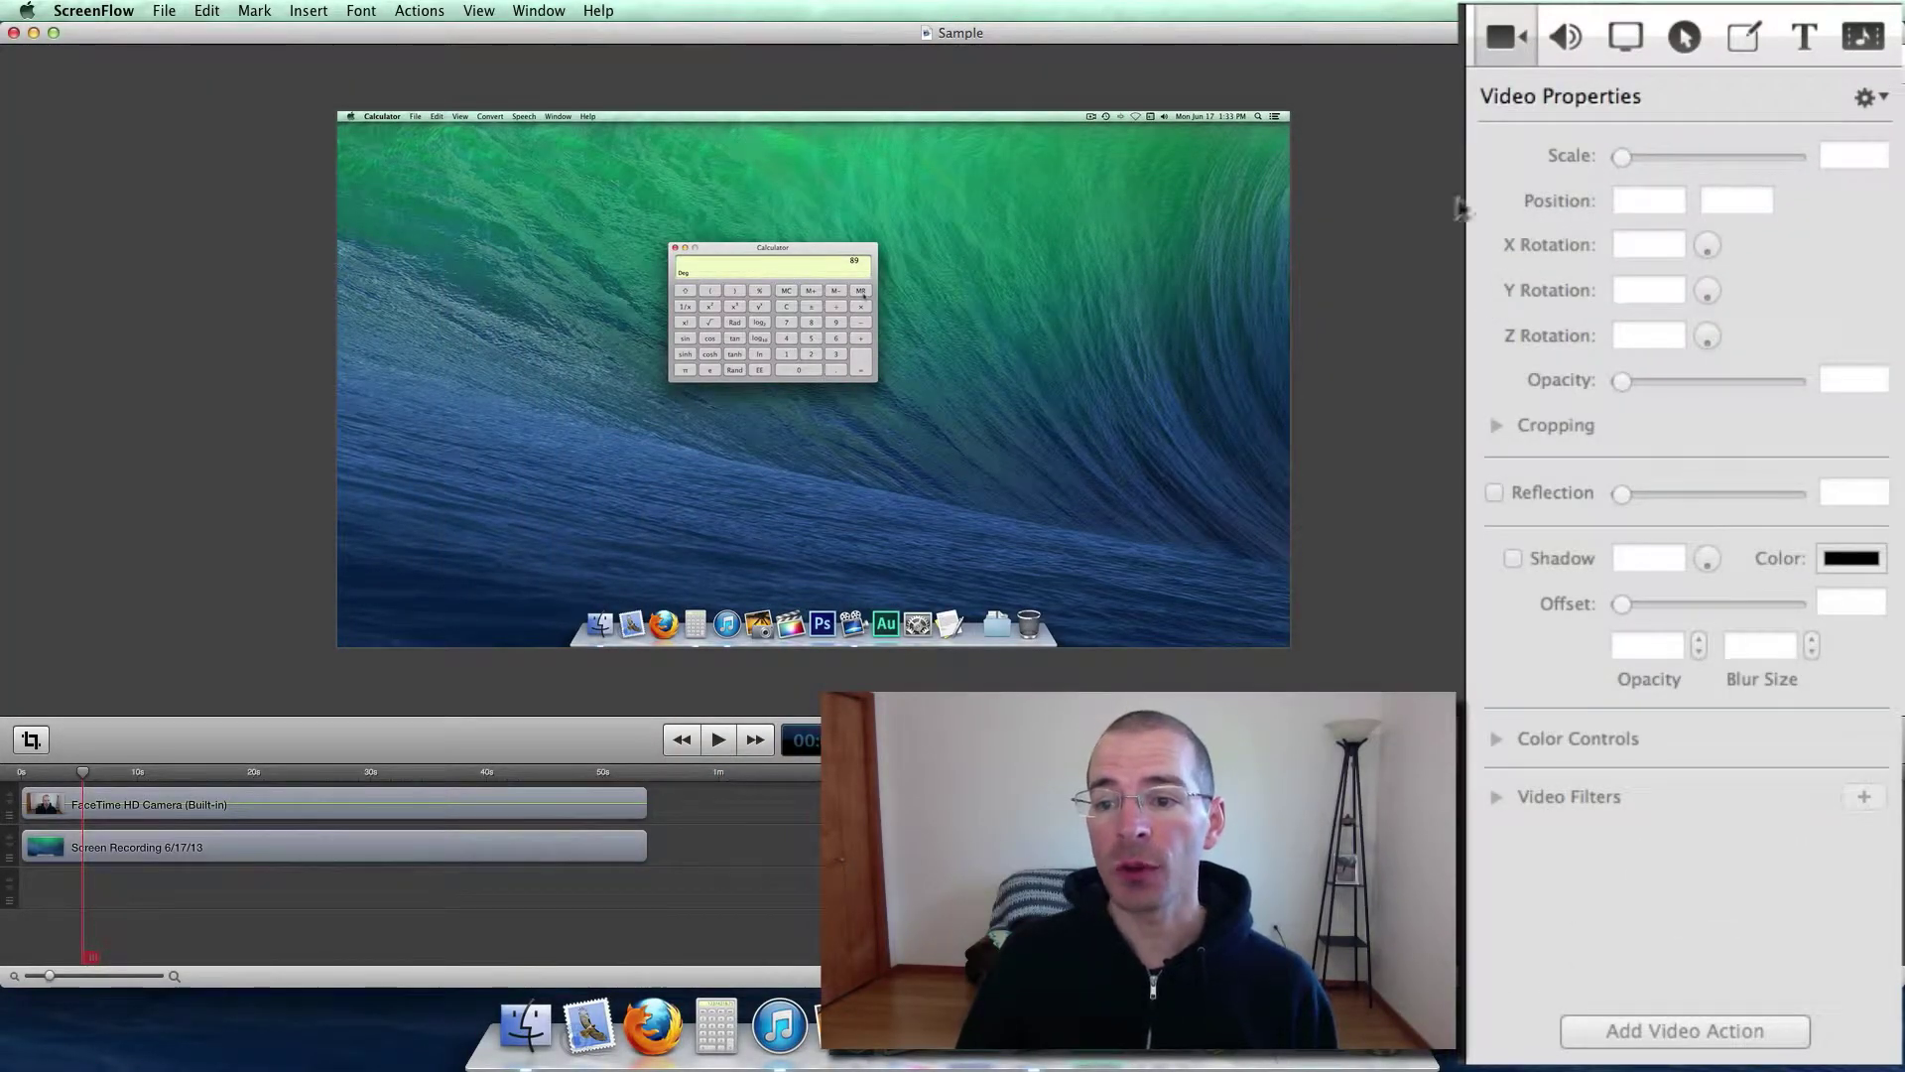
Show the callout settings and select the Screen Recording clip, keeping Mouse Cursor highlighting
{"action": "left_click", "coordinate": [1673, 47]}
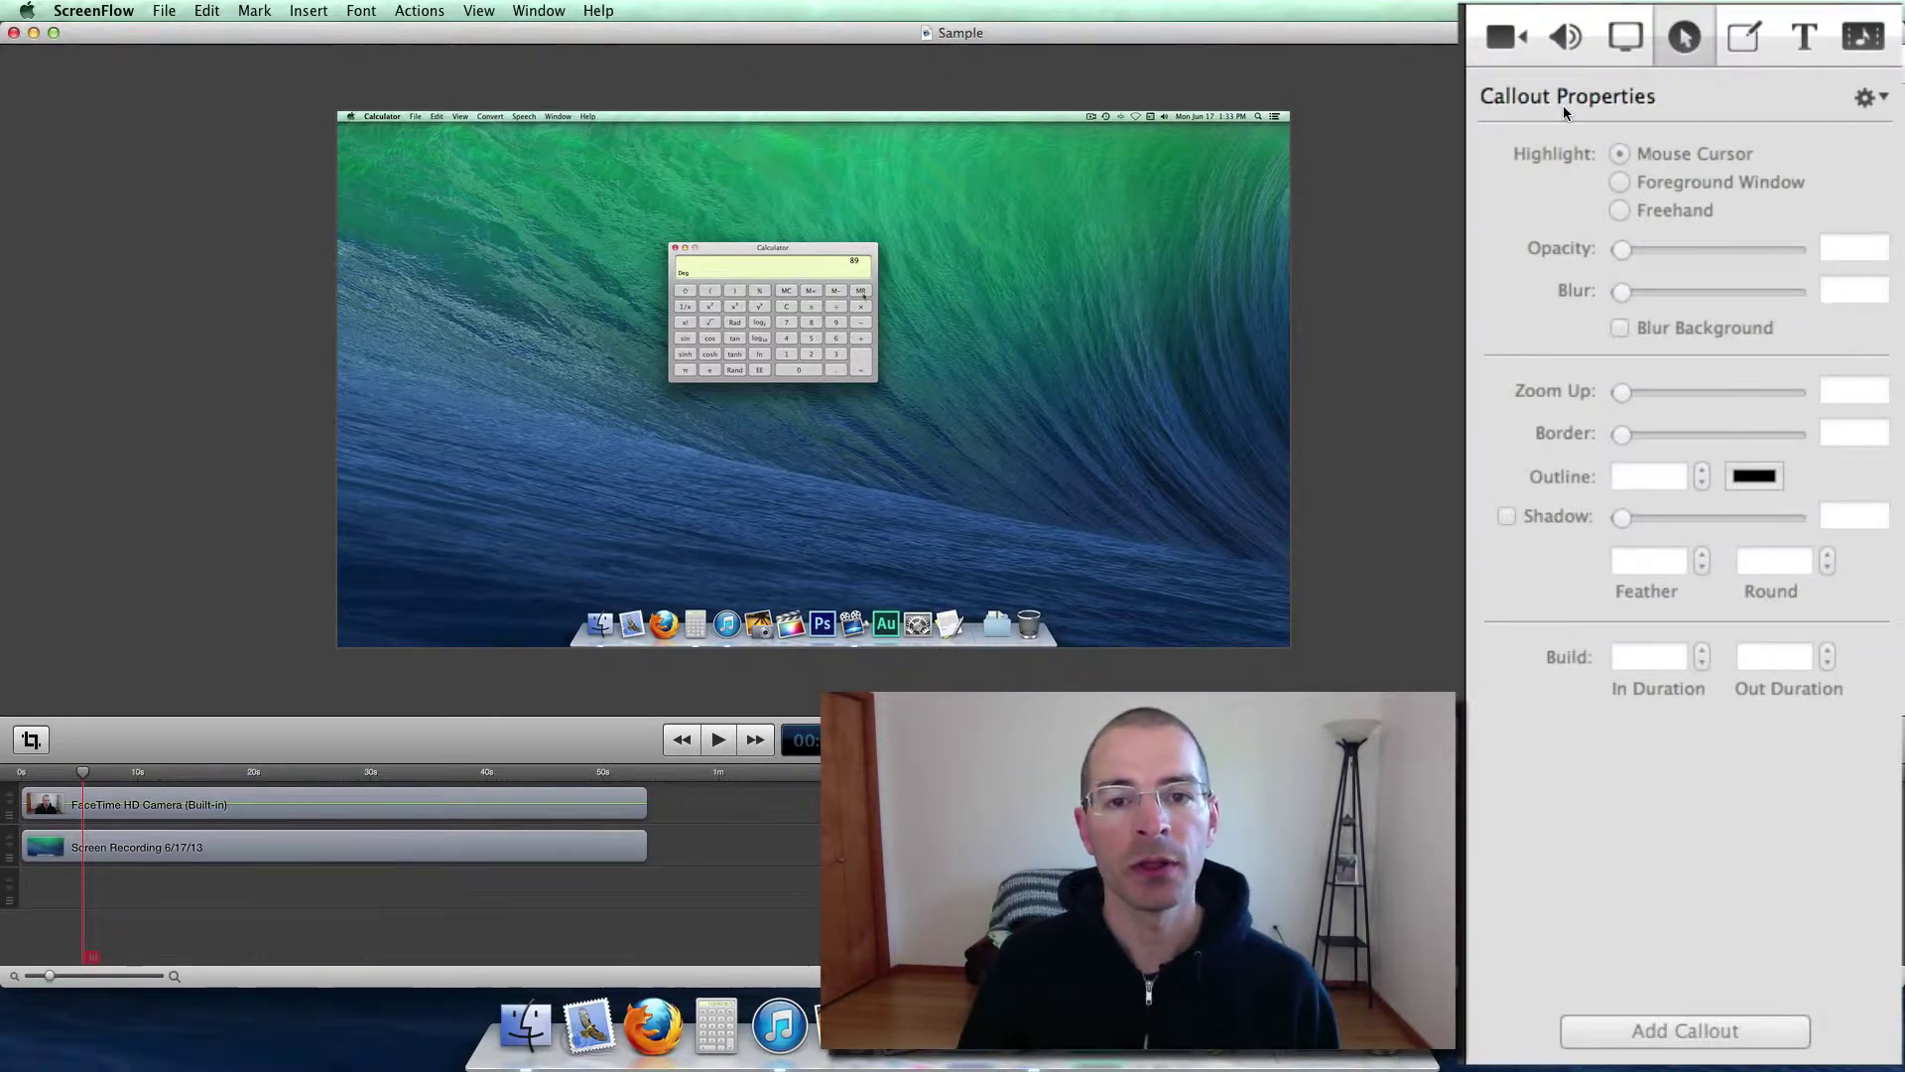
{"action": "left_click", "coordinate": [194, 857]}
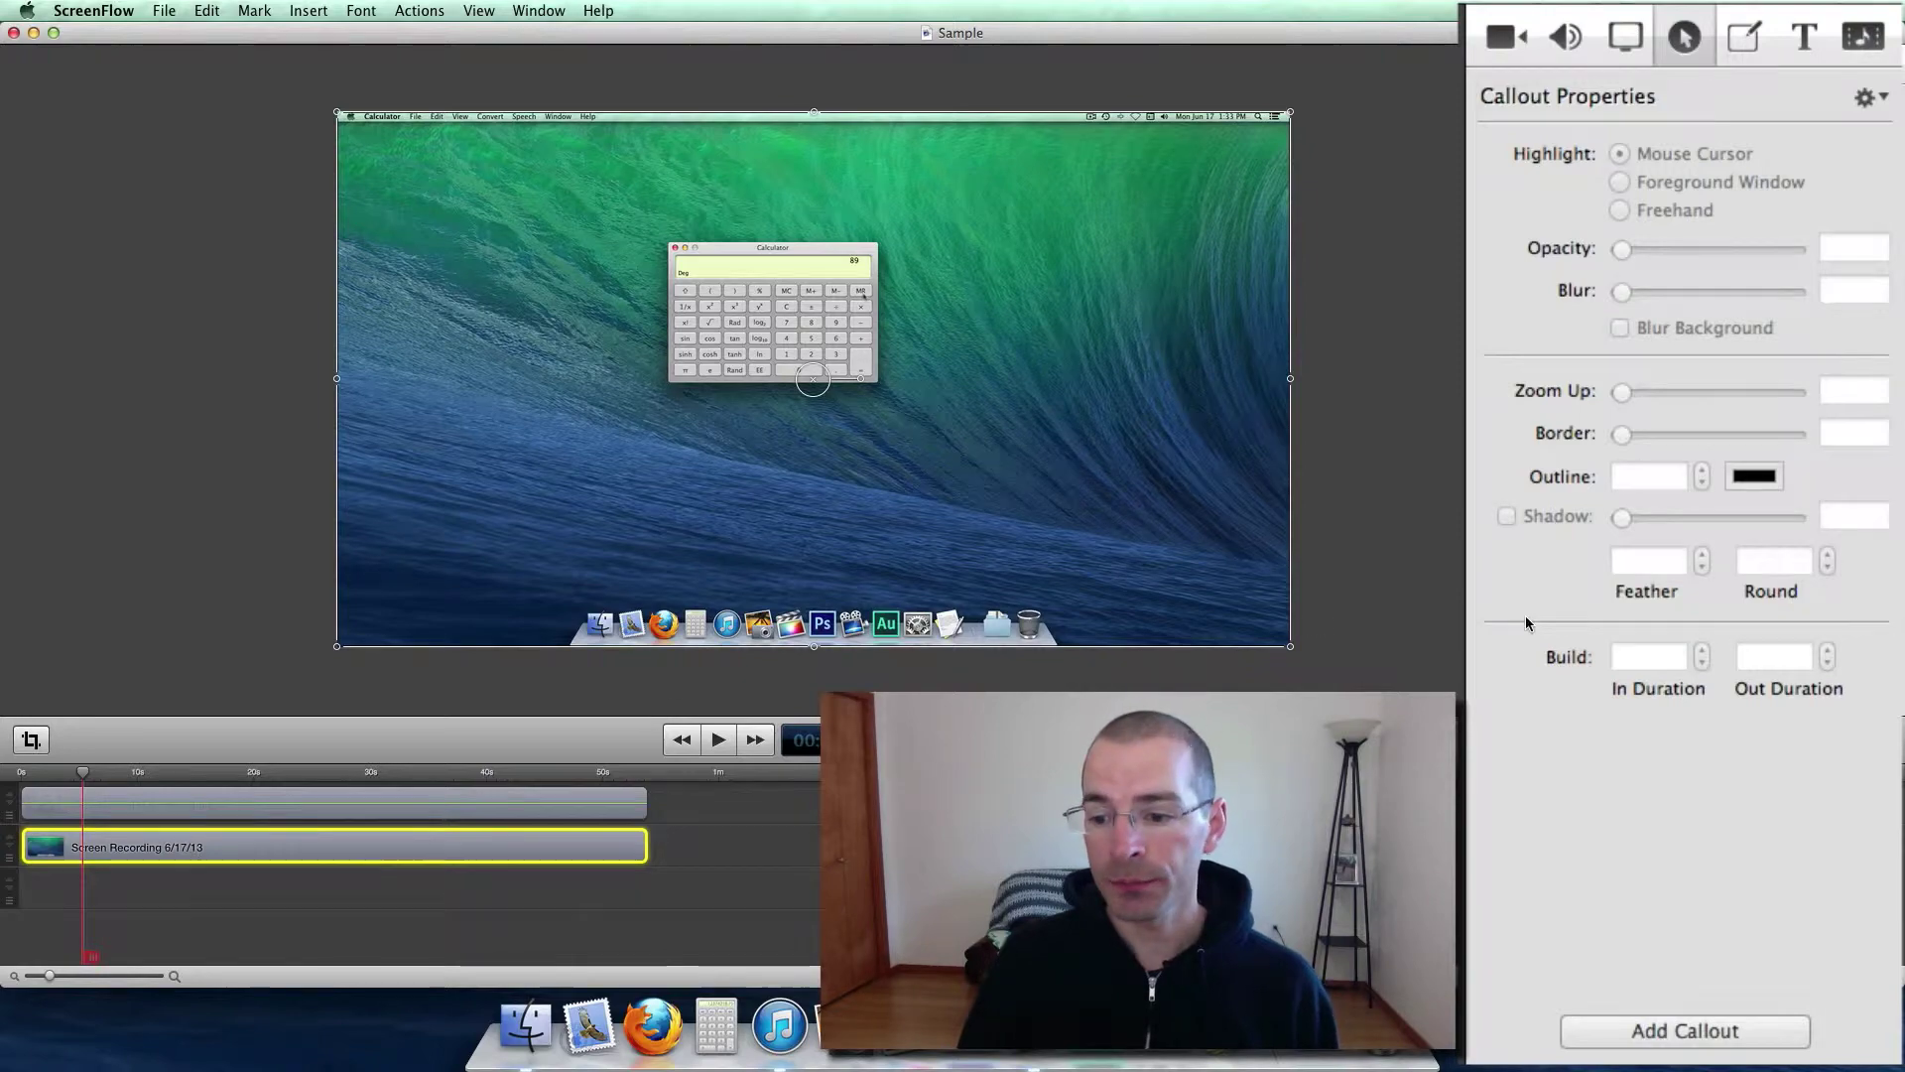
Add a mouse-cursor callout, then lengthen it and shift its timing along the track
{"action": "left_click", "coordinate": [1615, 1032]}
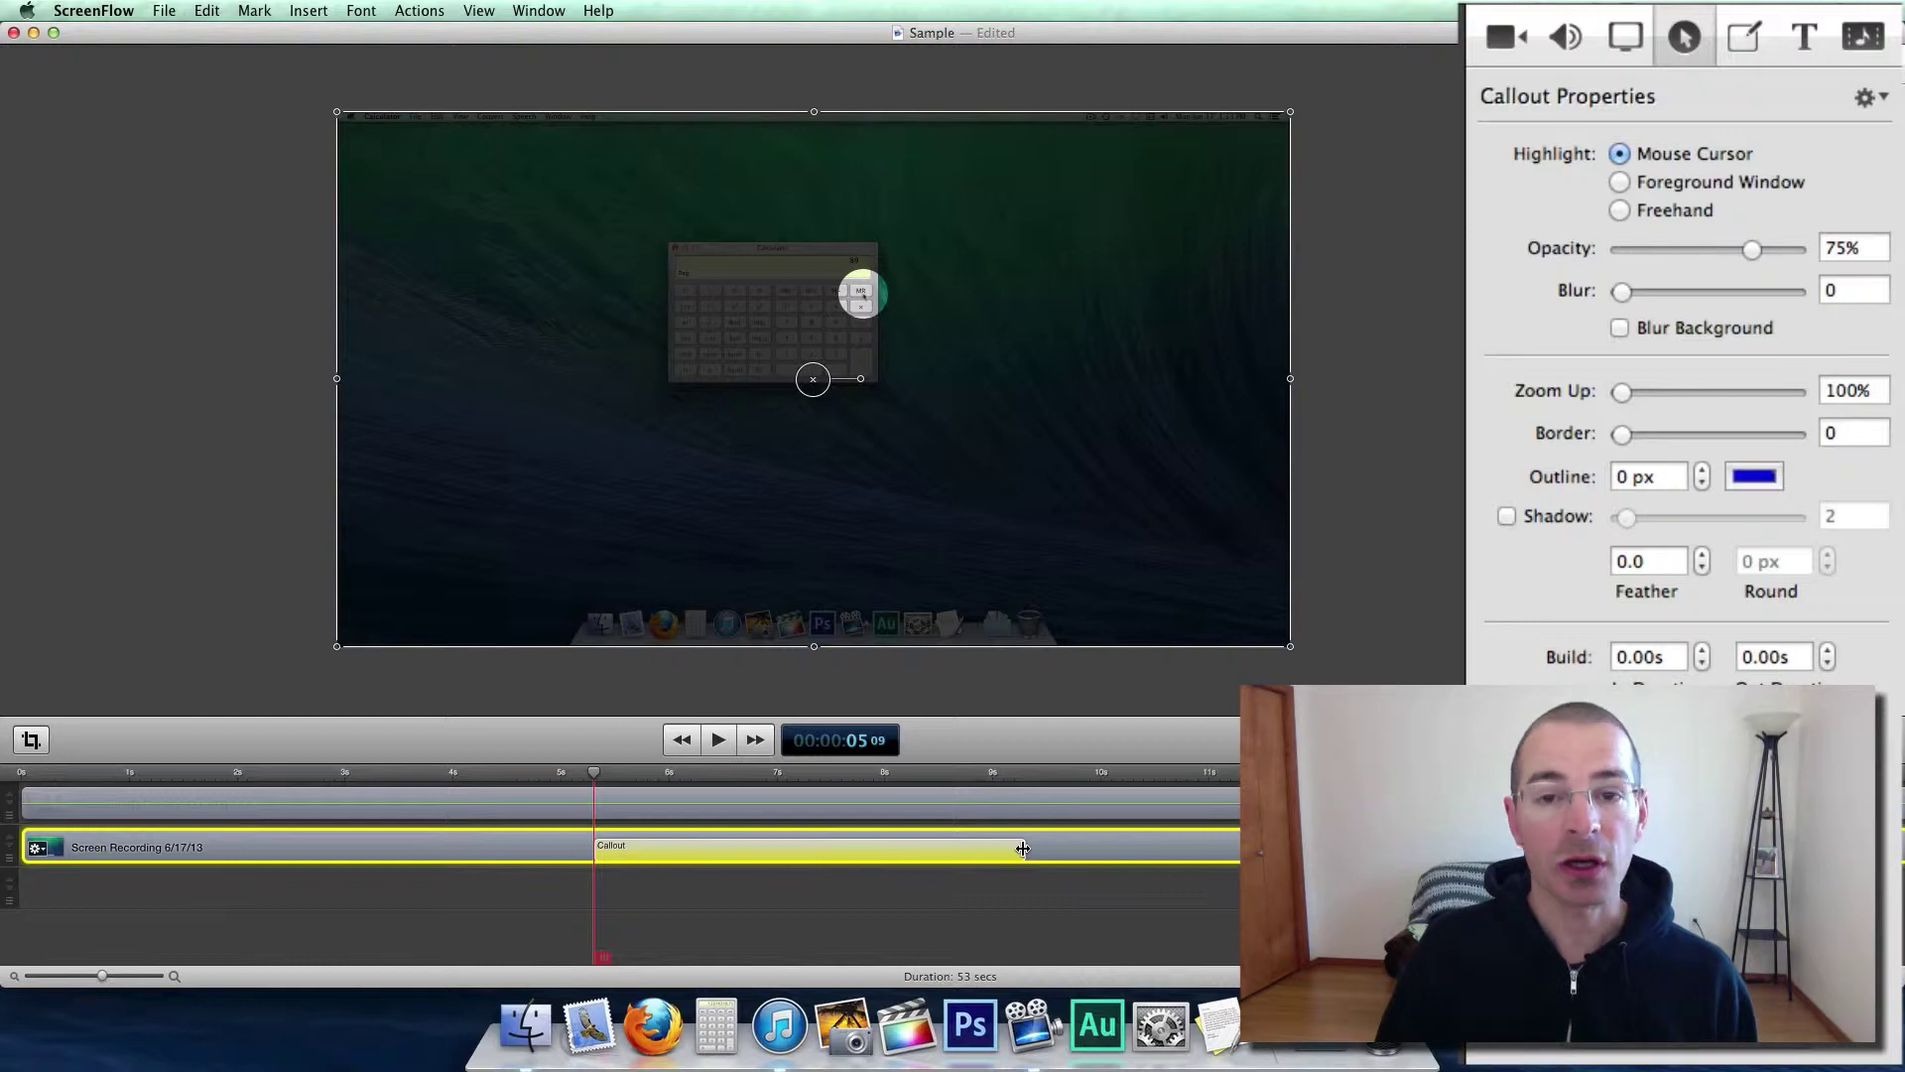
{"action": "left_click_drag", "start_coordinate": [1022, 848], "coordinate": [1187, 851]}
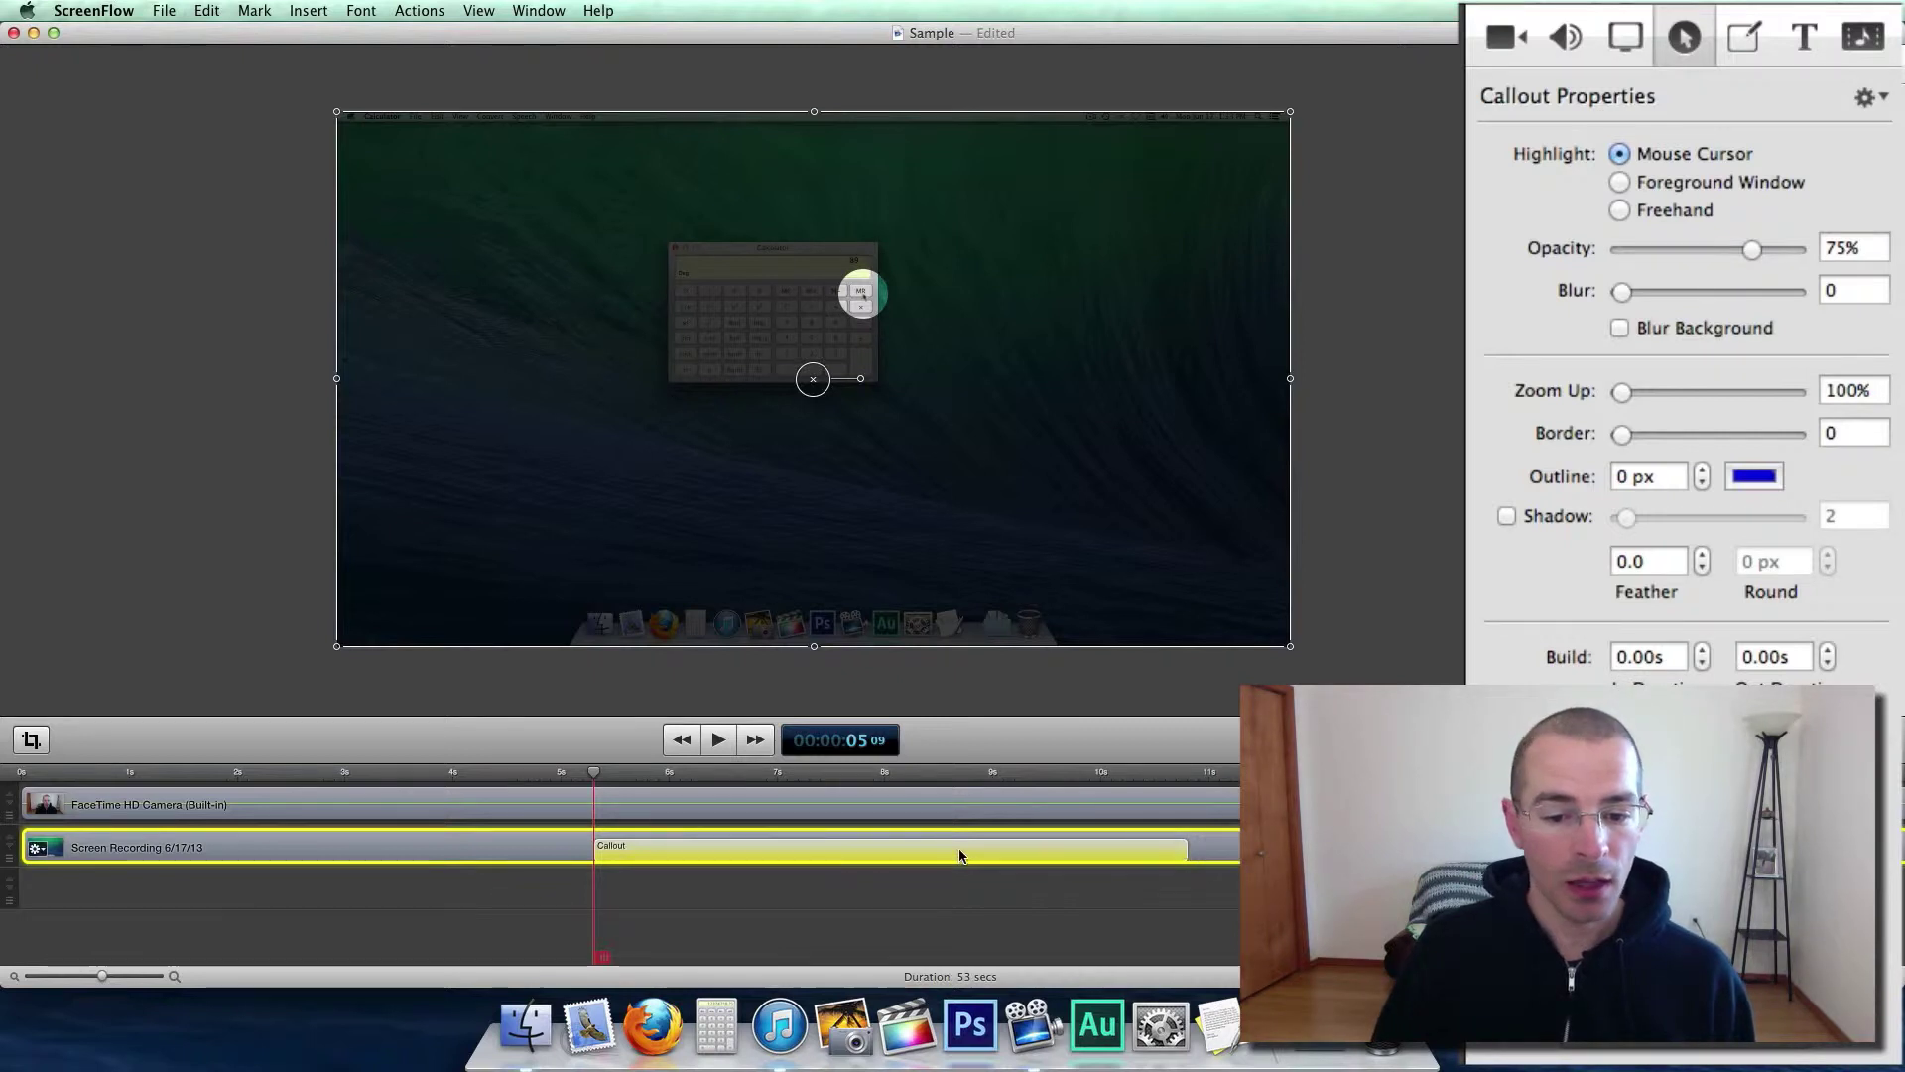
{"action": "mouse_move", "coordinate": [960, 856]}
{"action": "left_mouse_down"}
{"action": "mouse_move", "coordinate": [747, 849]}
{"action": "mouse_move", "coordinate": [956, 833]}
{"action": "left_mouse_up"}
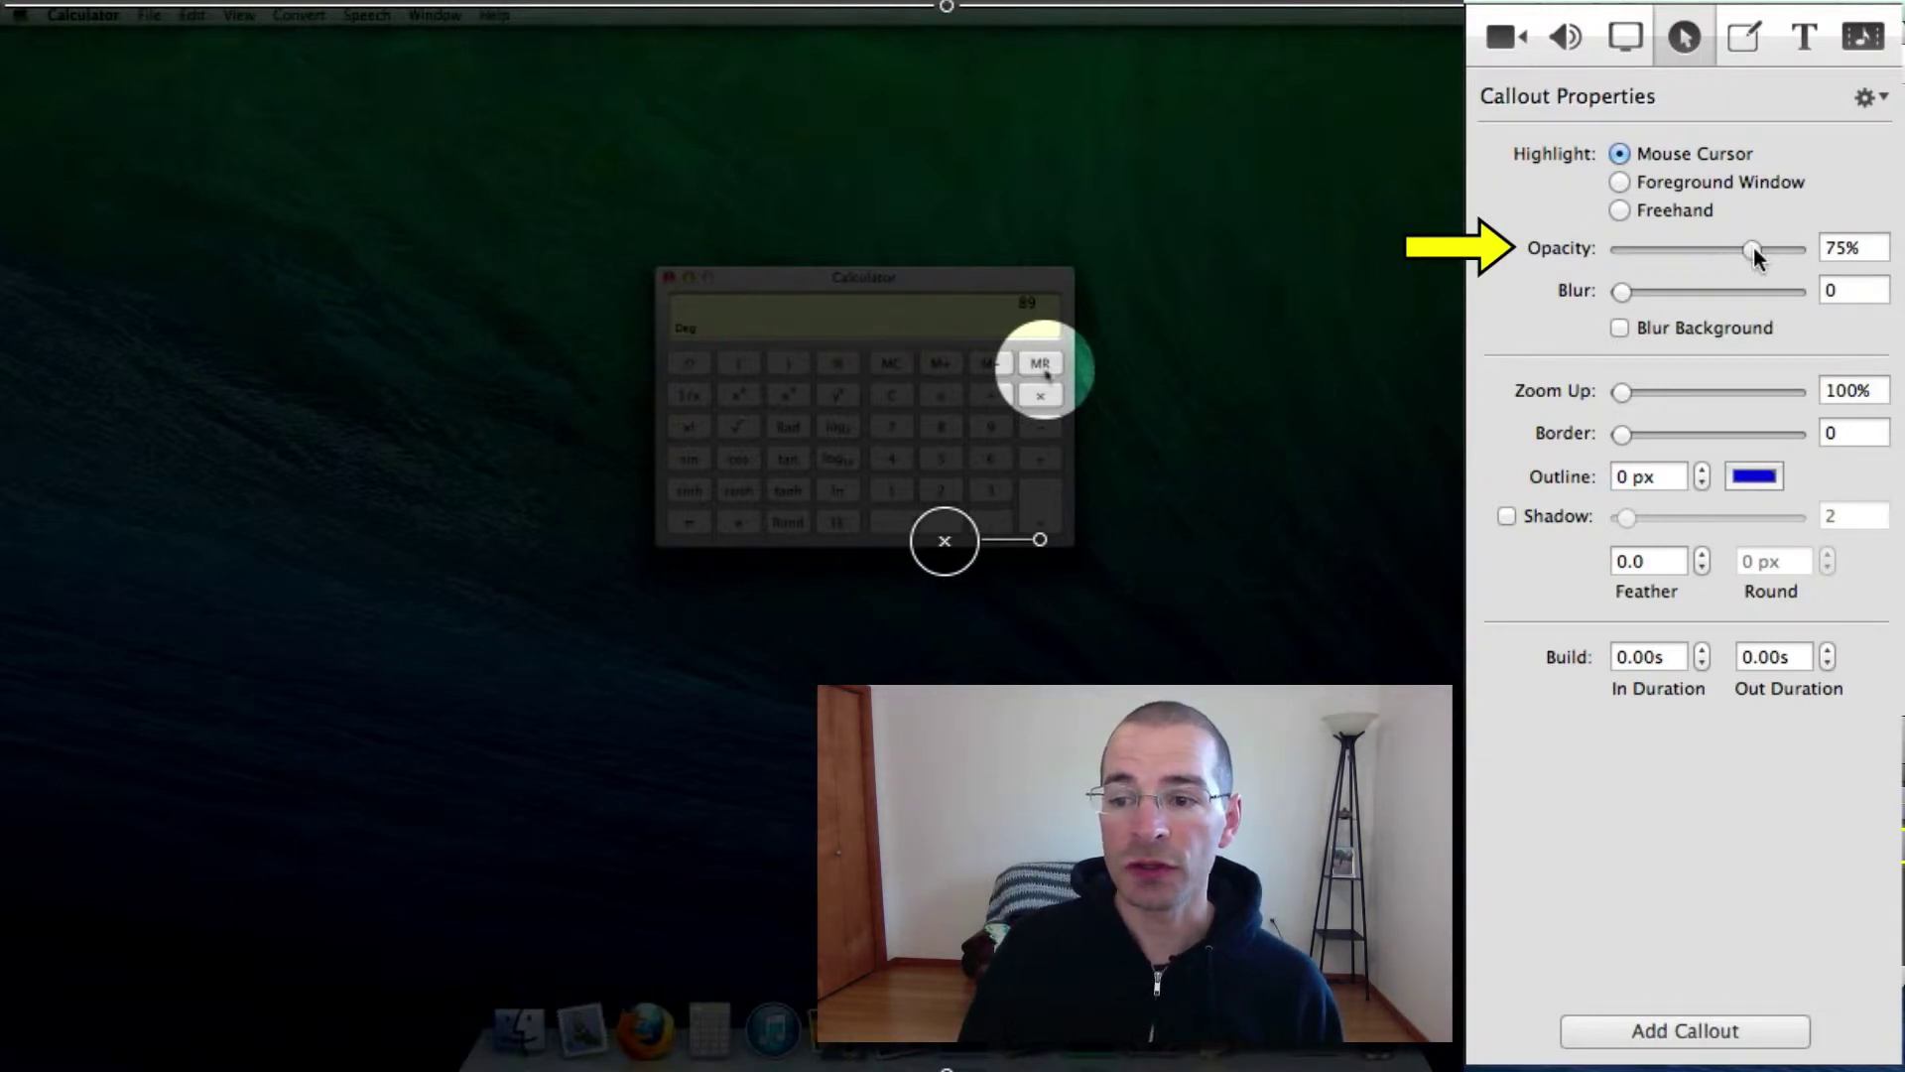
Lower the cursor callout's opacity to 23%, trying blur and Blur Background, then turning them off
{"action": "left_click_drag", "start_coordinate": [1748, 254], "coordinate": [1664, 253]}
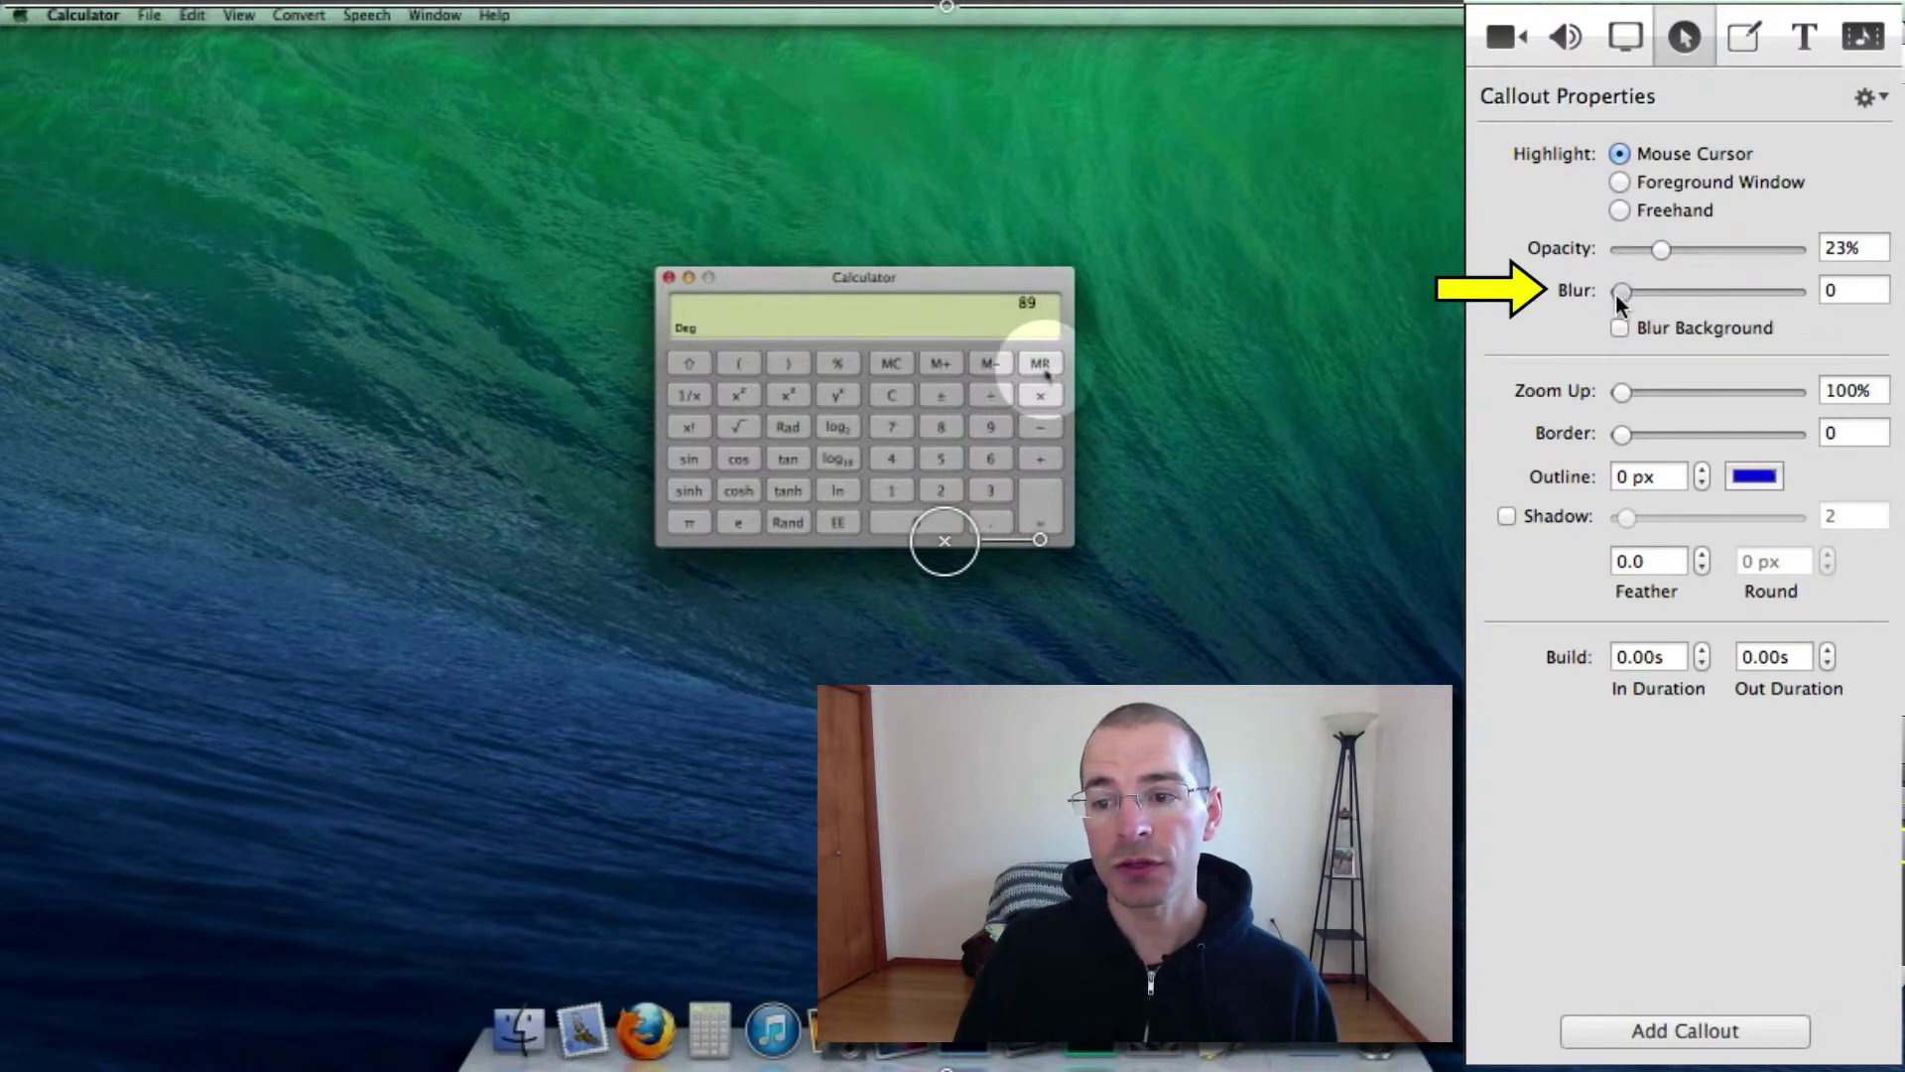
{"action": "mouse_move", "coordinate": [1620, 297]}
{"action": "left_mouse_down"}
{"action": "mouse_move", "coordinate": [1707, 295]}
{"action": "mouse_move", "coordinate": [1592, 294]}
{"action": "left_mouse_up"}
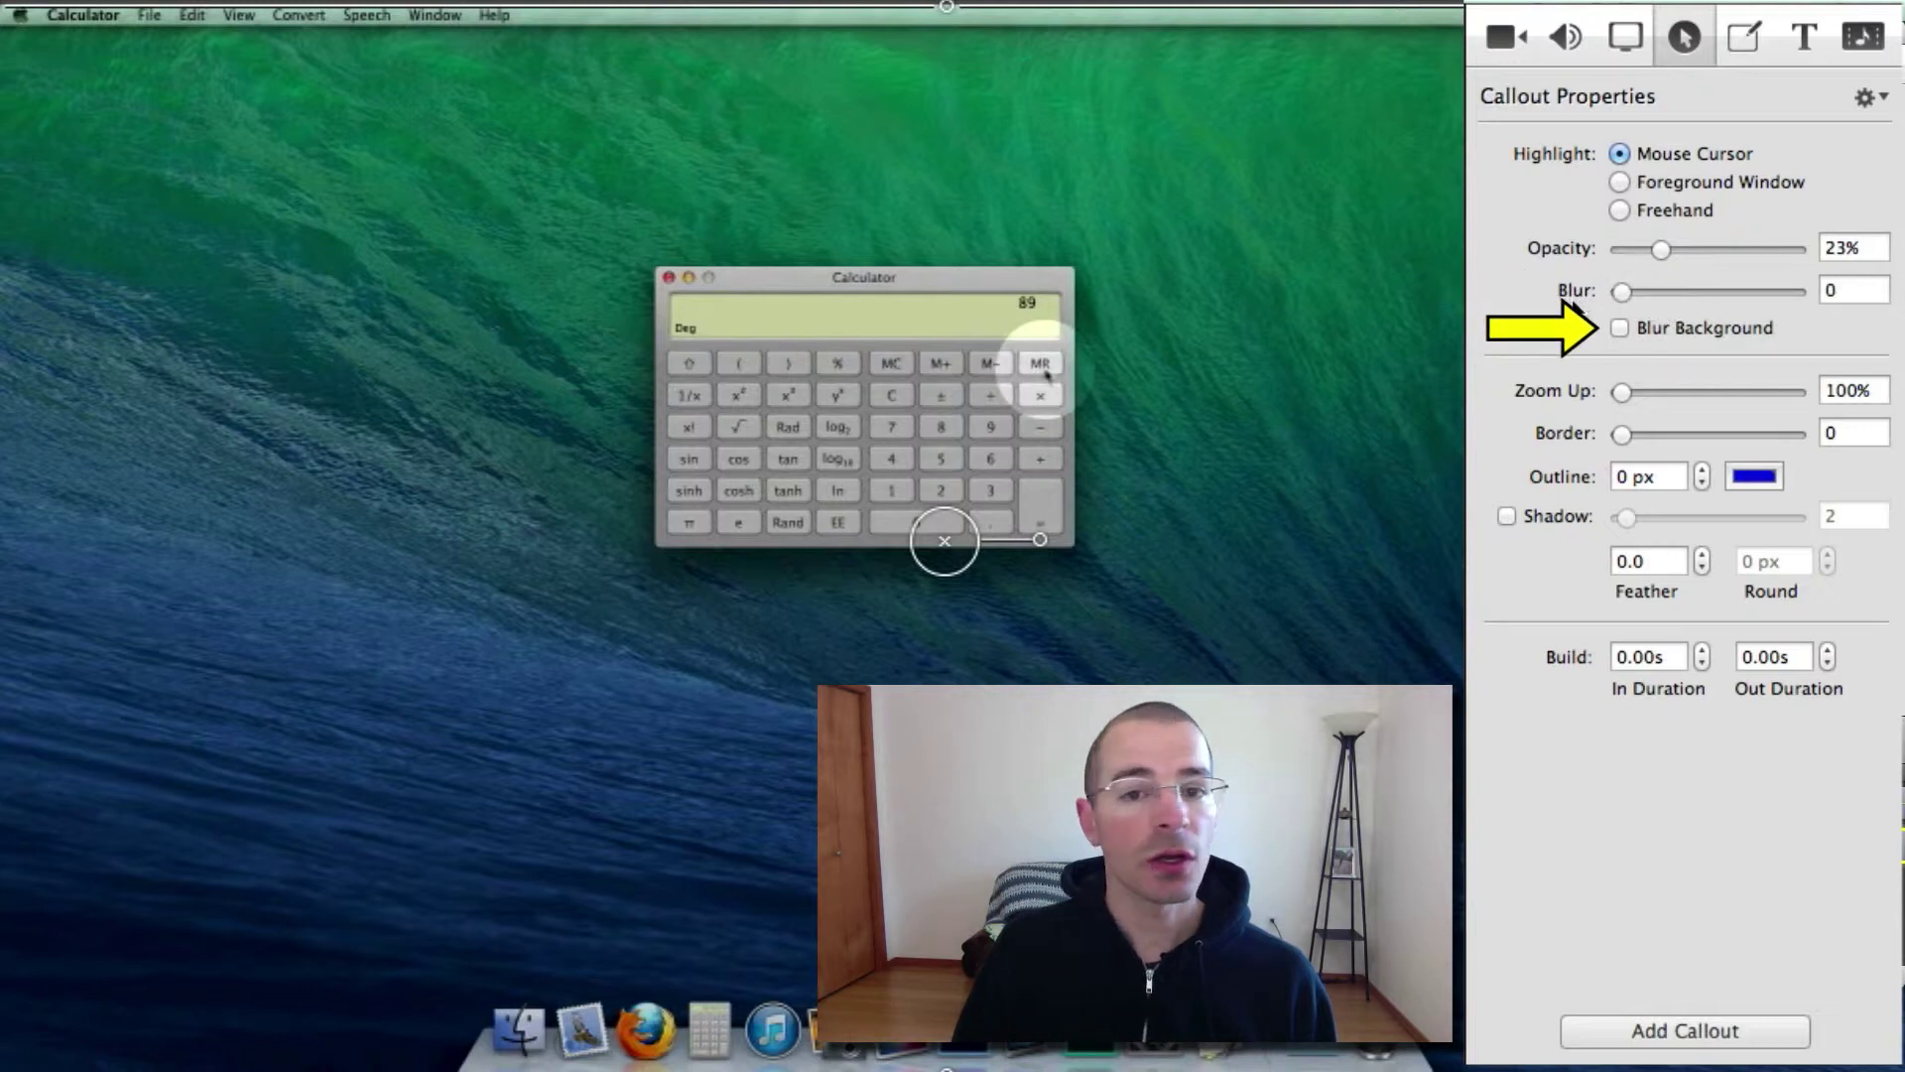
{"action": "left_click", "coordinate": [1620, 328]}
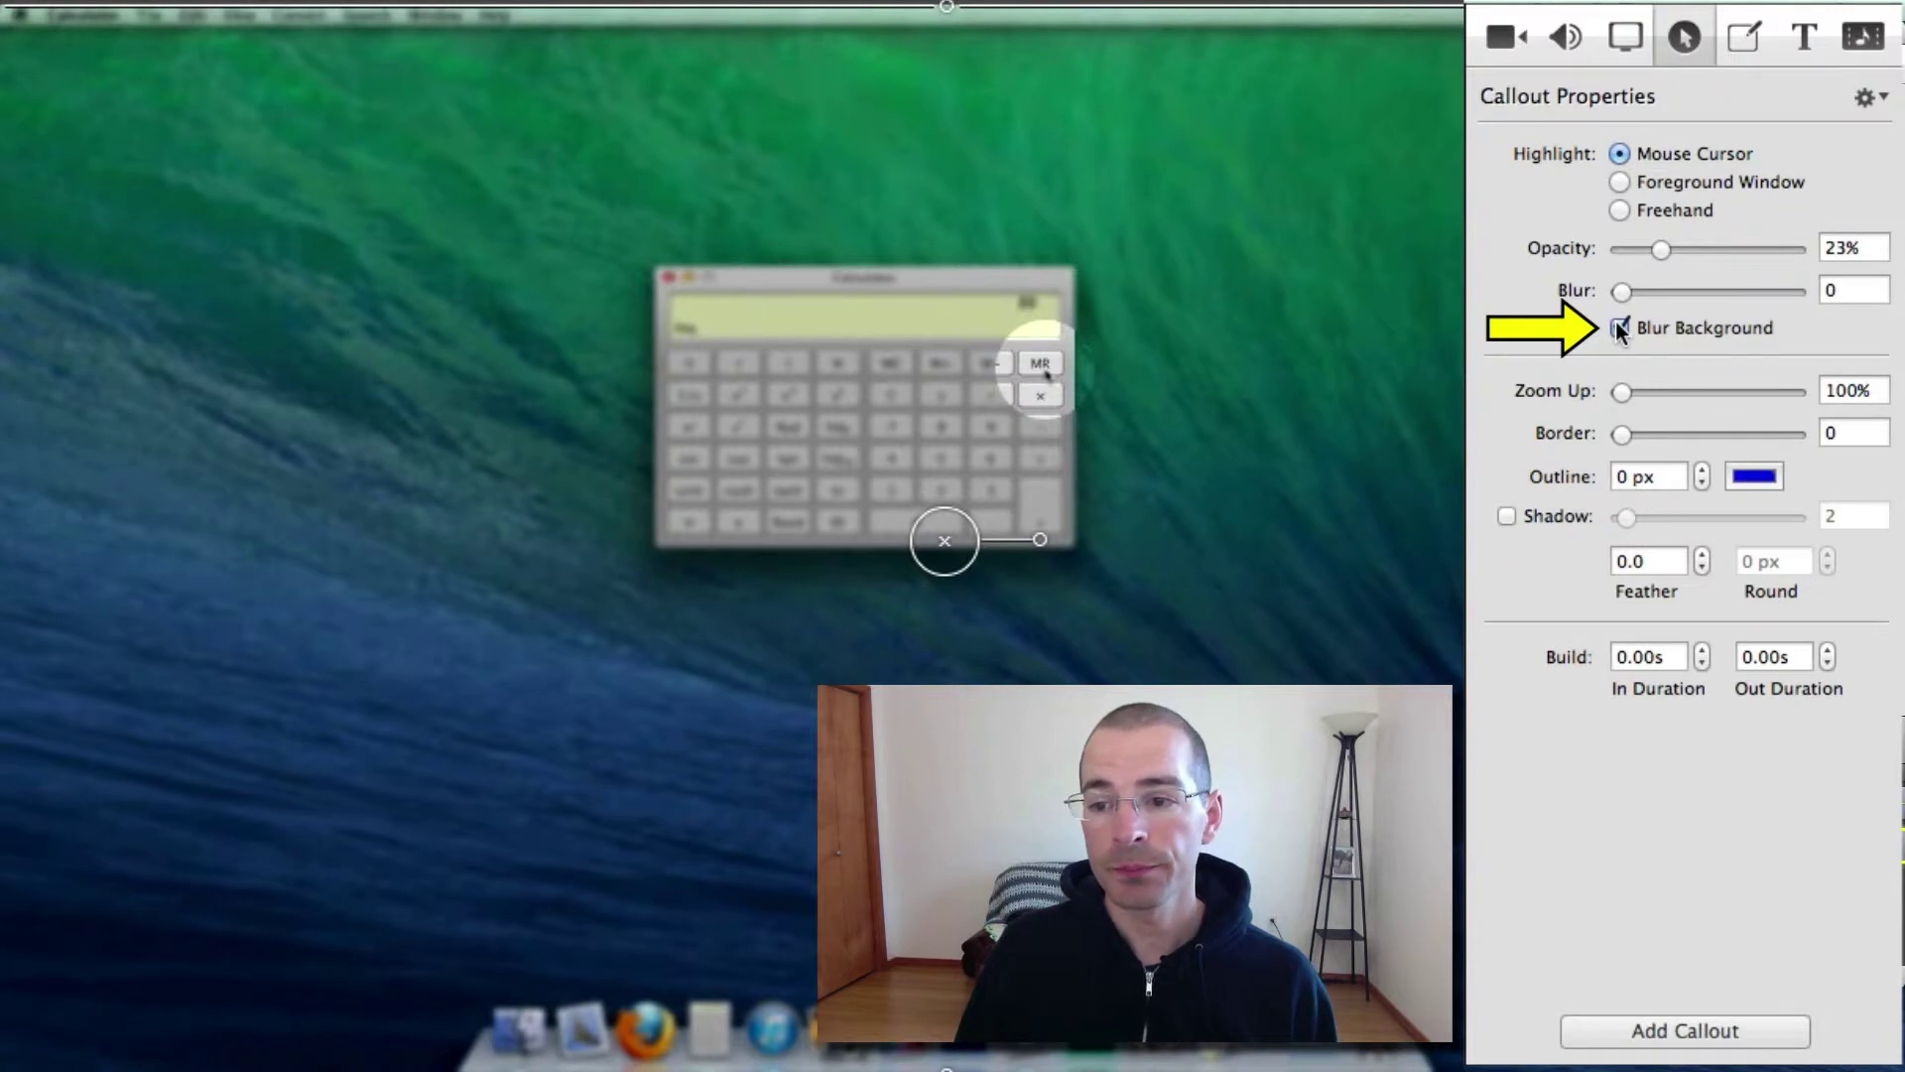
{"action": "left_click", "coordinate": [1619, 329]}
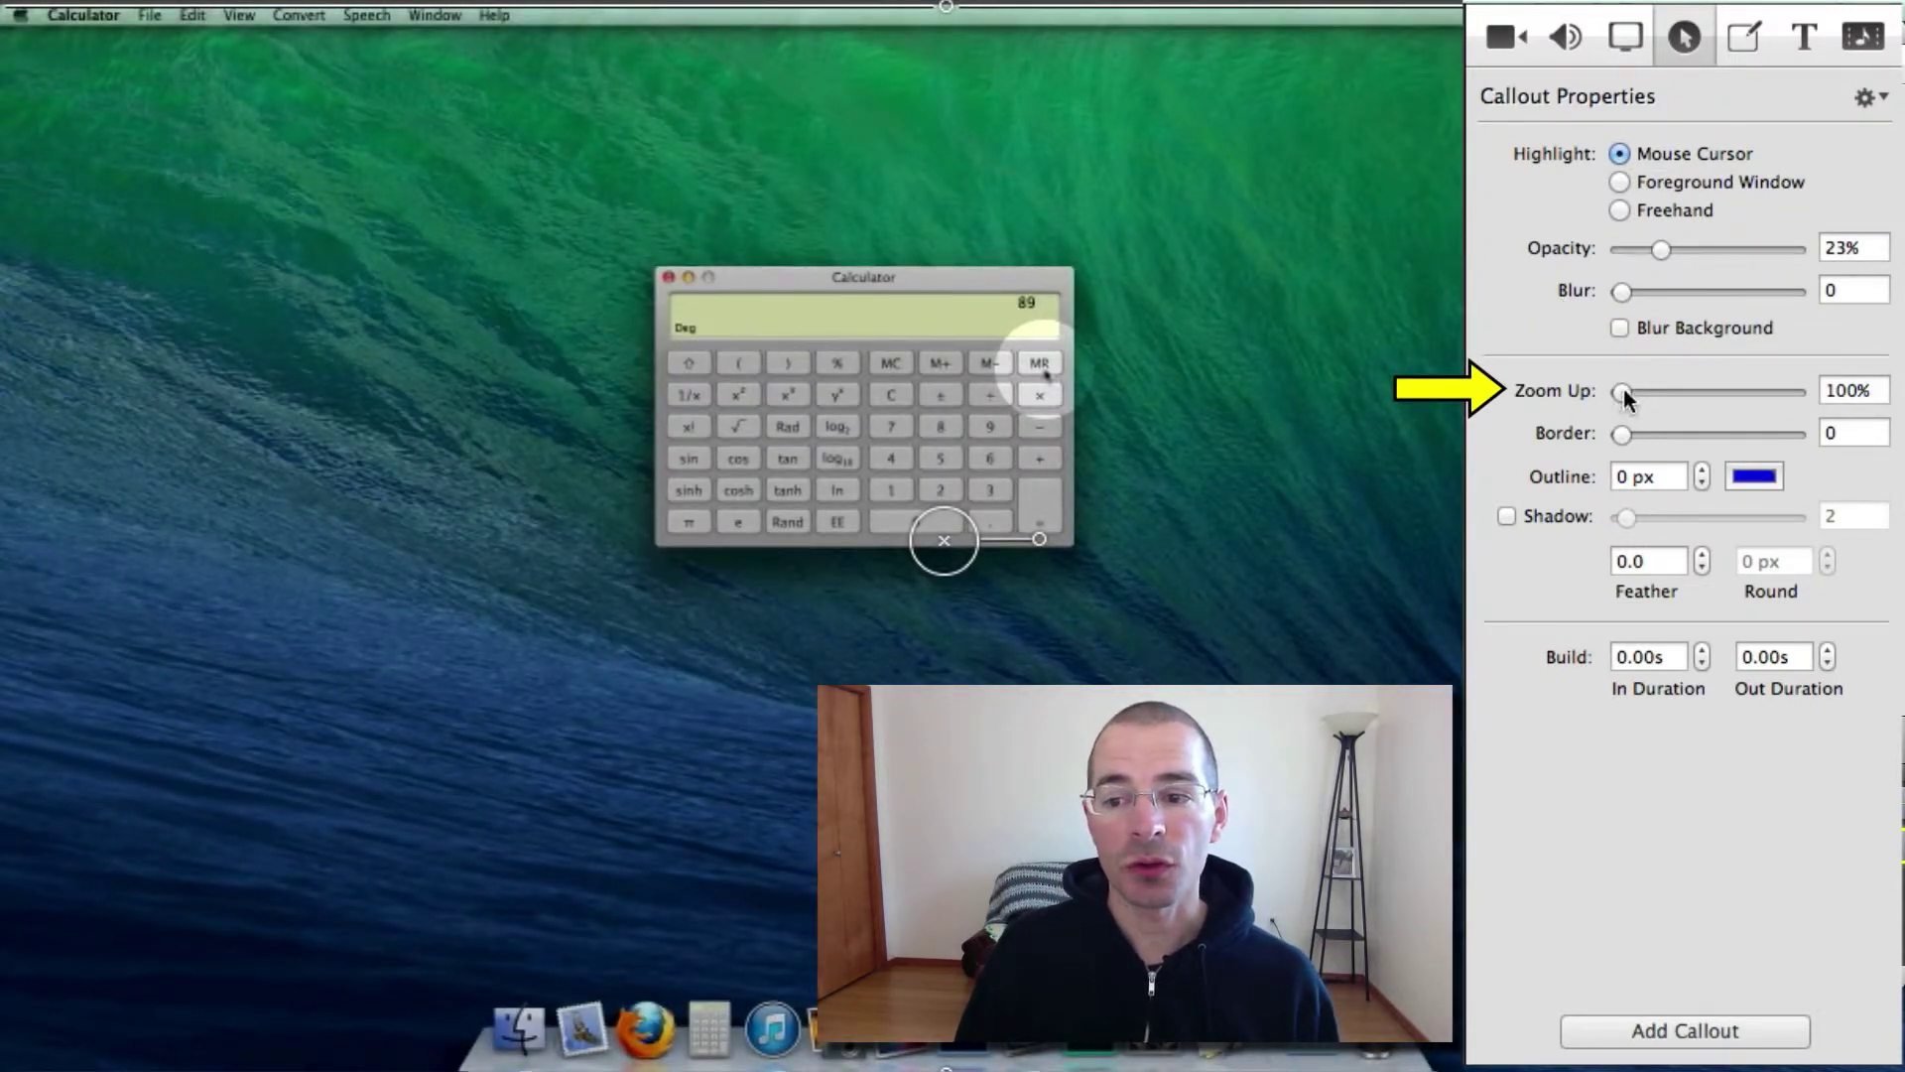
Raise the magnifier zoom to 356% and widen its border to 19
{"action": "left_click_drag", "start_coordinate": [1624, 390], "coordinate": [1735, 389]}
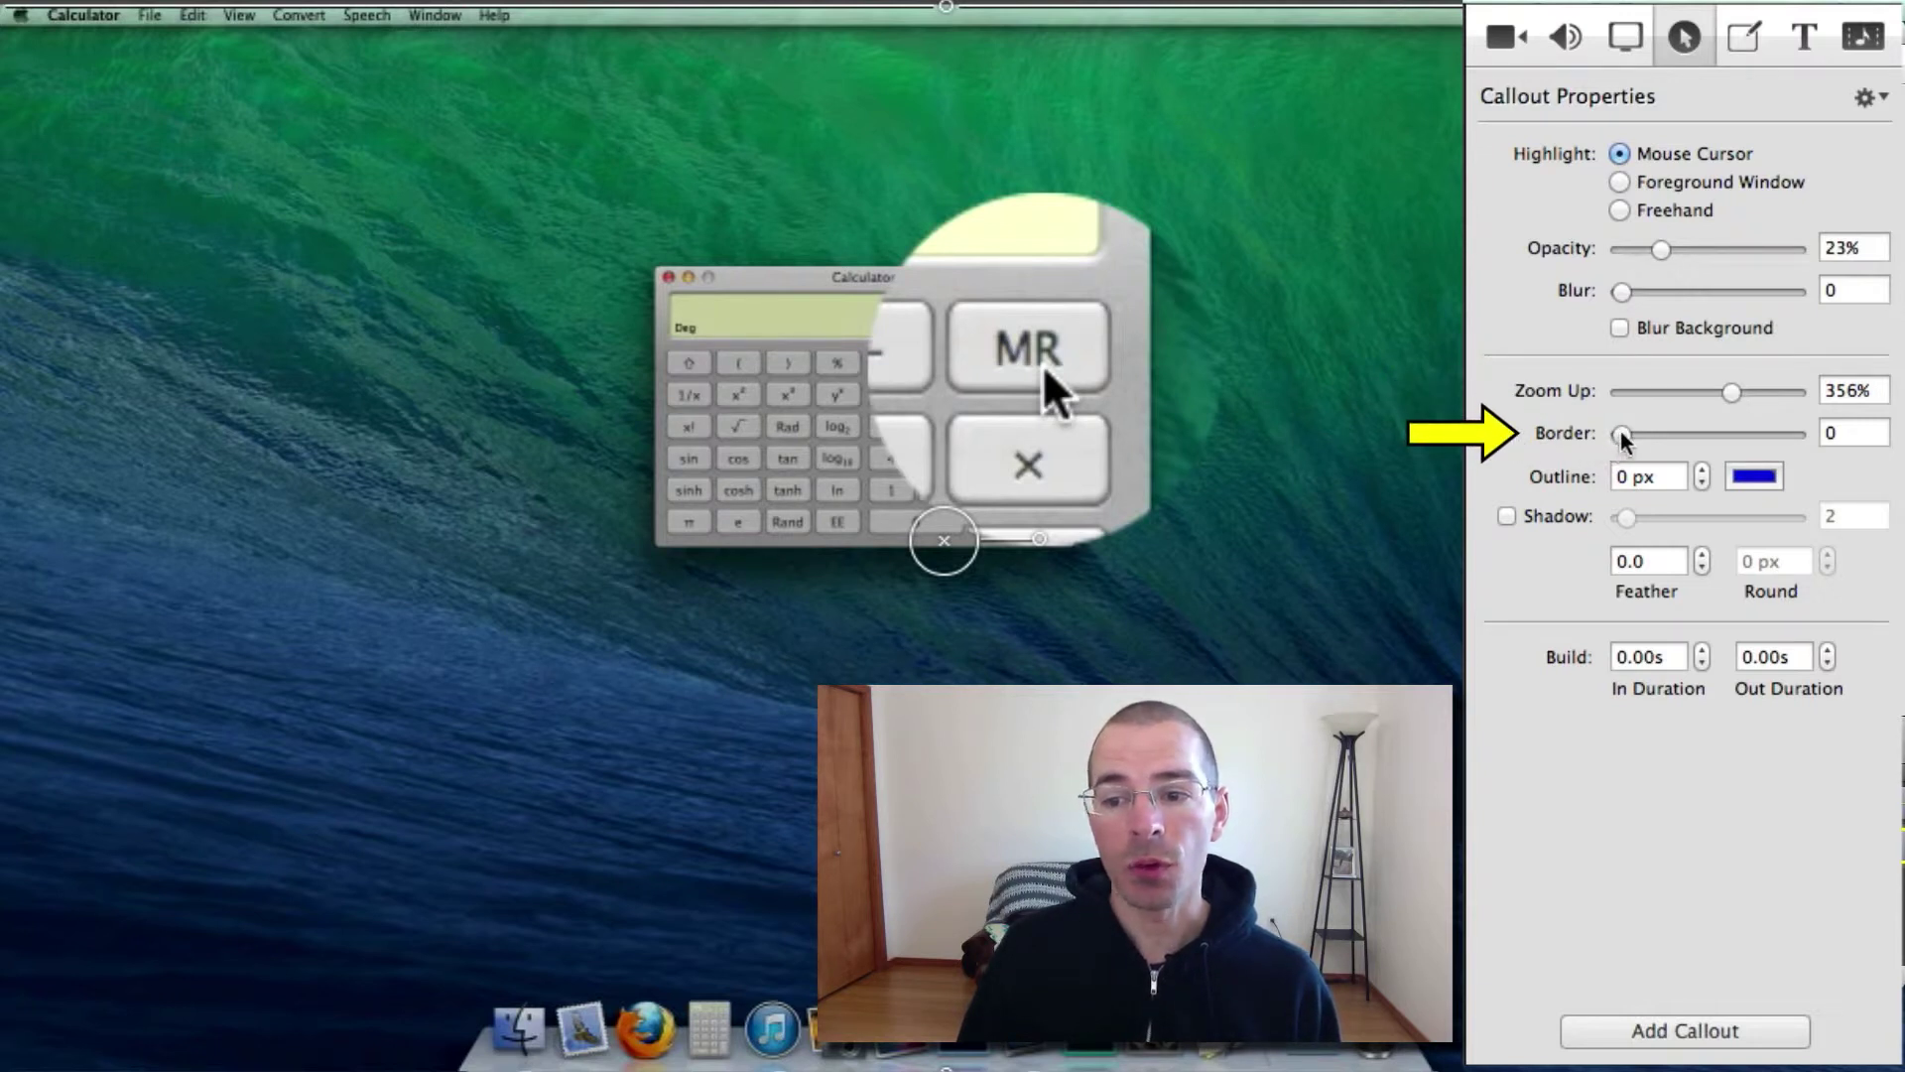
{"action": "mouse_move", "coordinate": [1624, 438]}
{"action": "left_mouse_down"}
{"action": "mouse_move", "coordinate": [1680, 441]}
{"action": "mouse_move", "coordinate": [1636, 444]}
{"action": "left_mouse_up"}
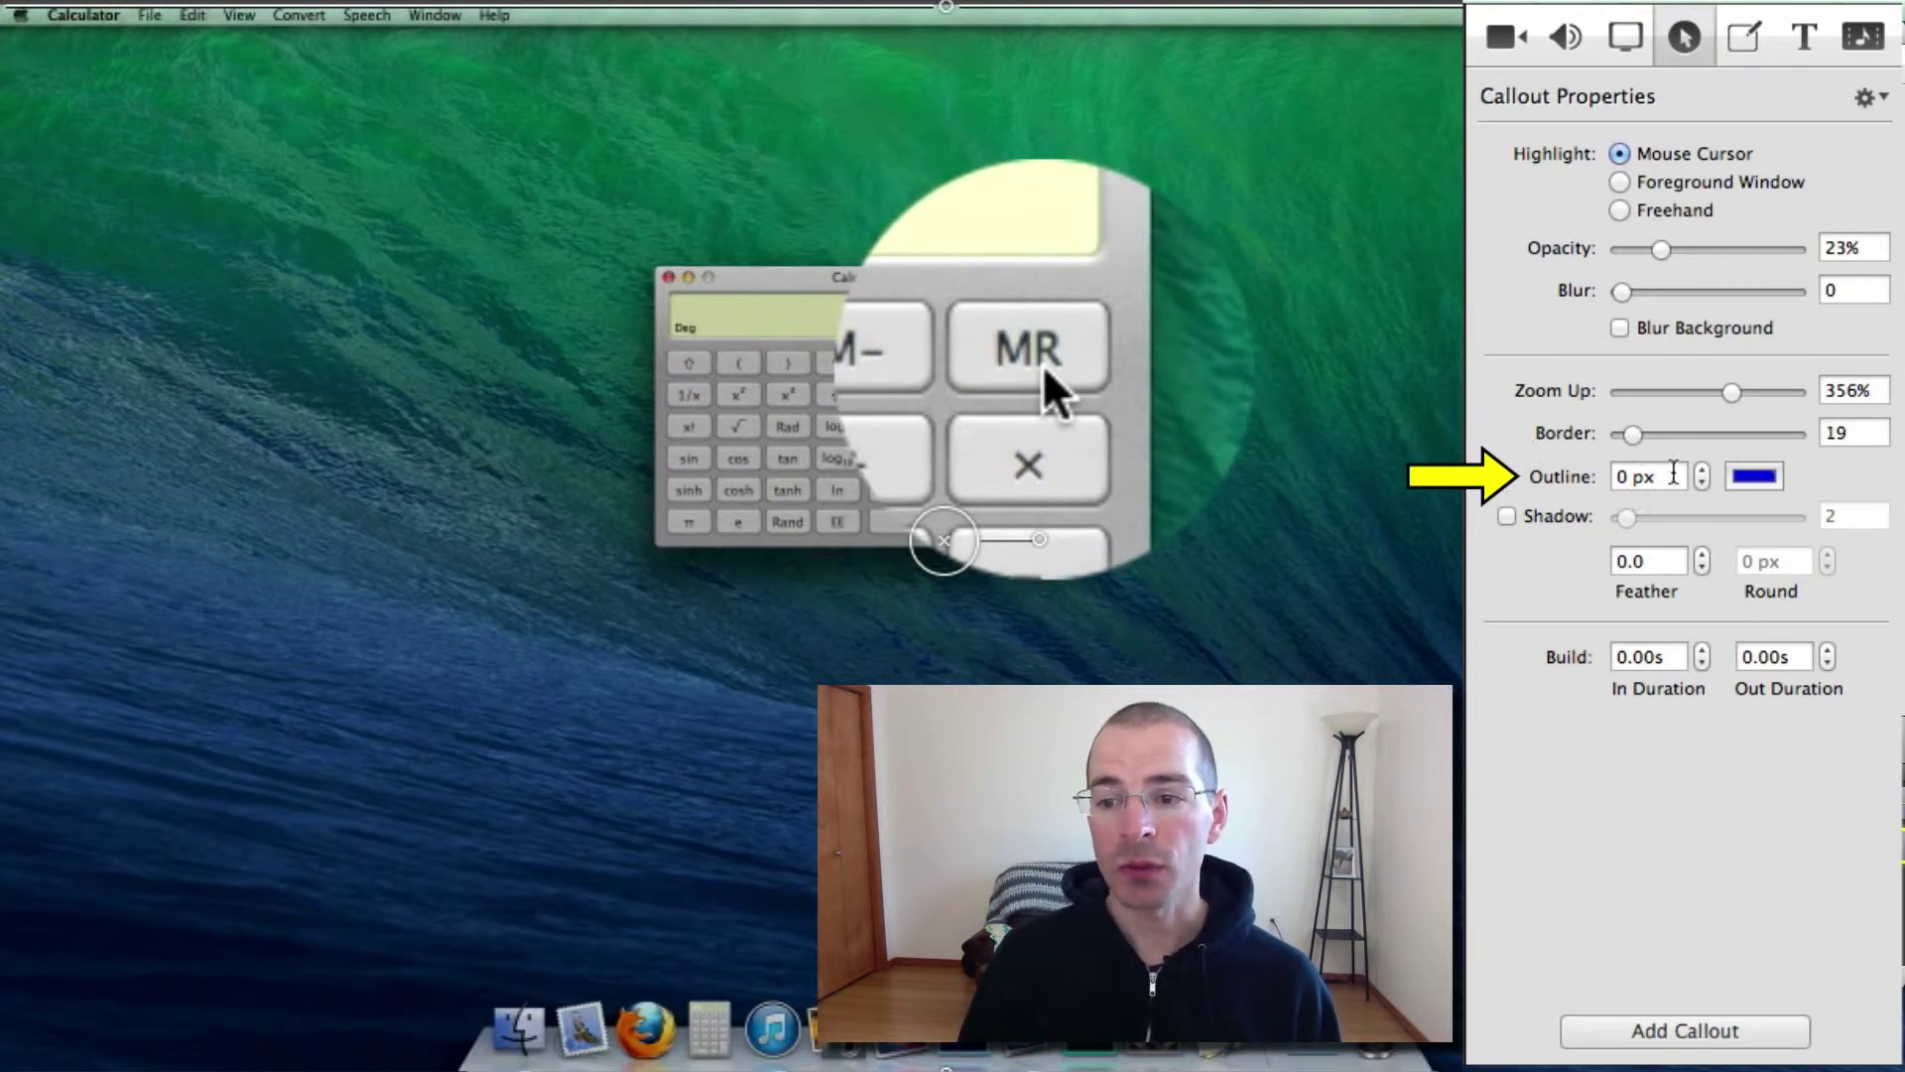
Thicken the magnifier outline to 4.0 px and recolour it Tangerine orange
{"action": "left_click", "coordinate": [1702, 471]}
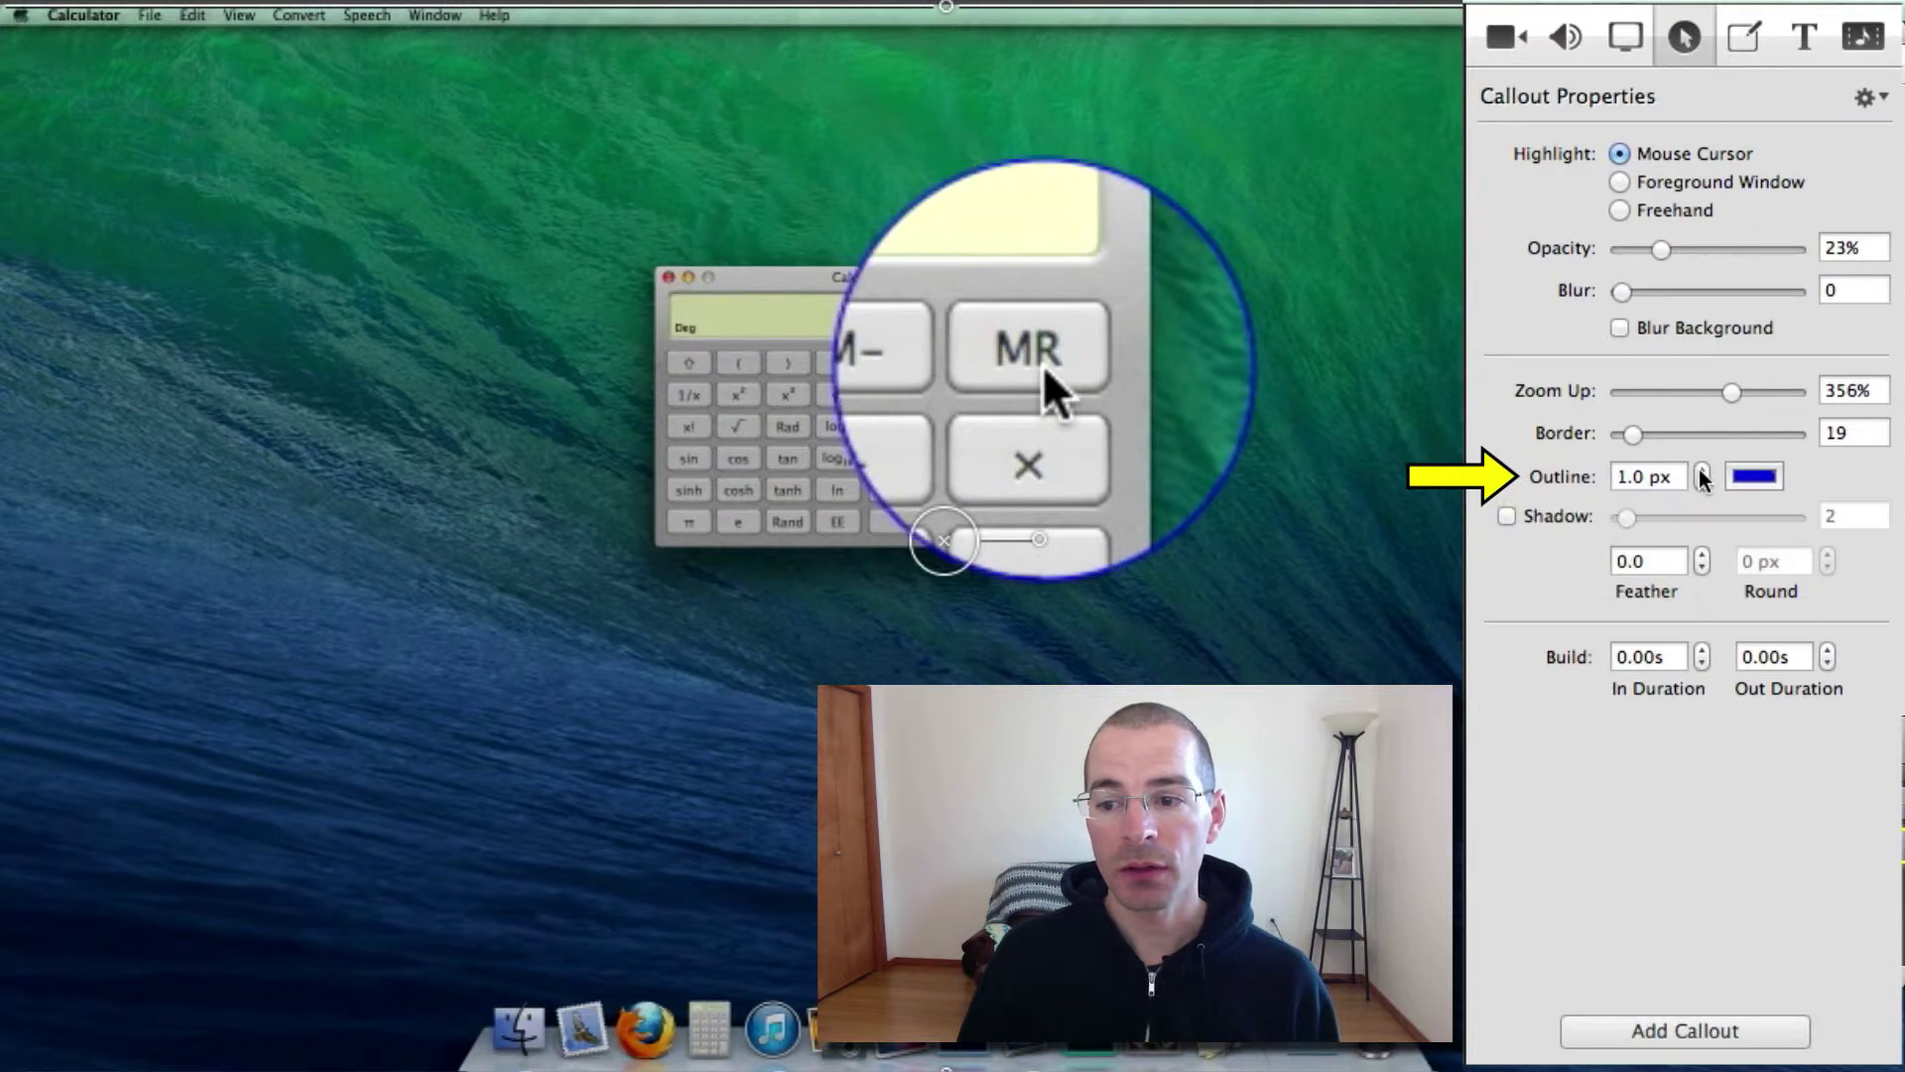
{"action": "left_click", "coordinate": [1702, 472]}
{"action": "left_click", "coordinate": [1702, 472]}
{"action": "left_click", "coordinate": [1702, 471]}
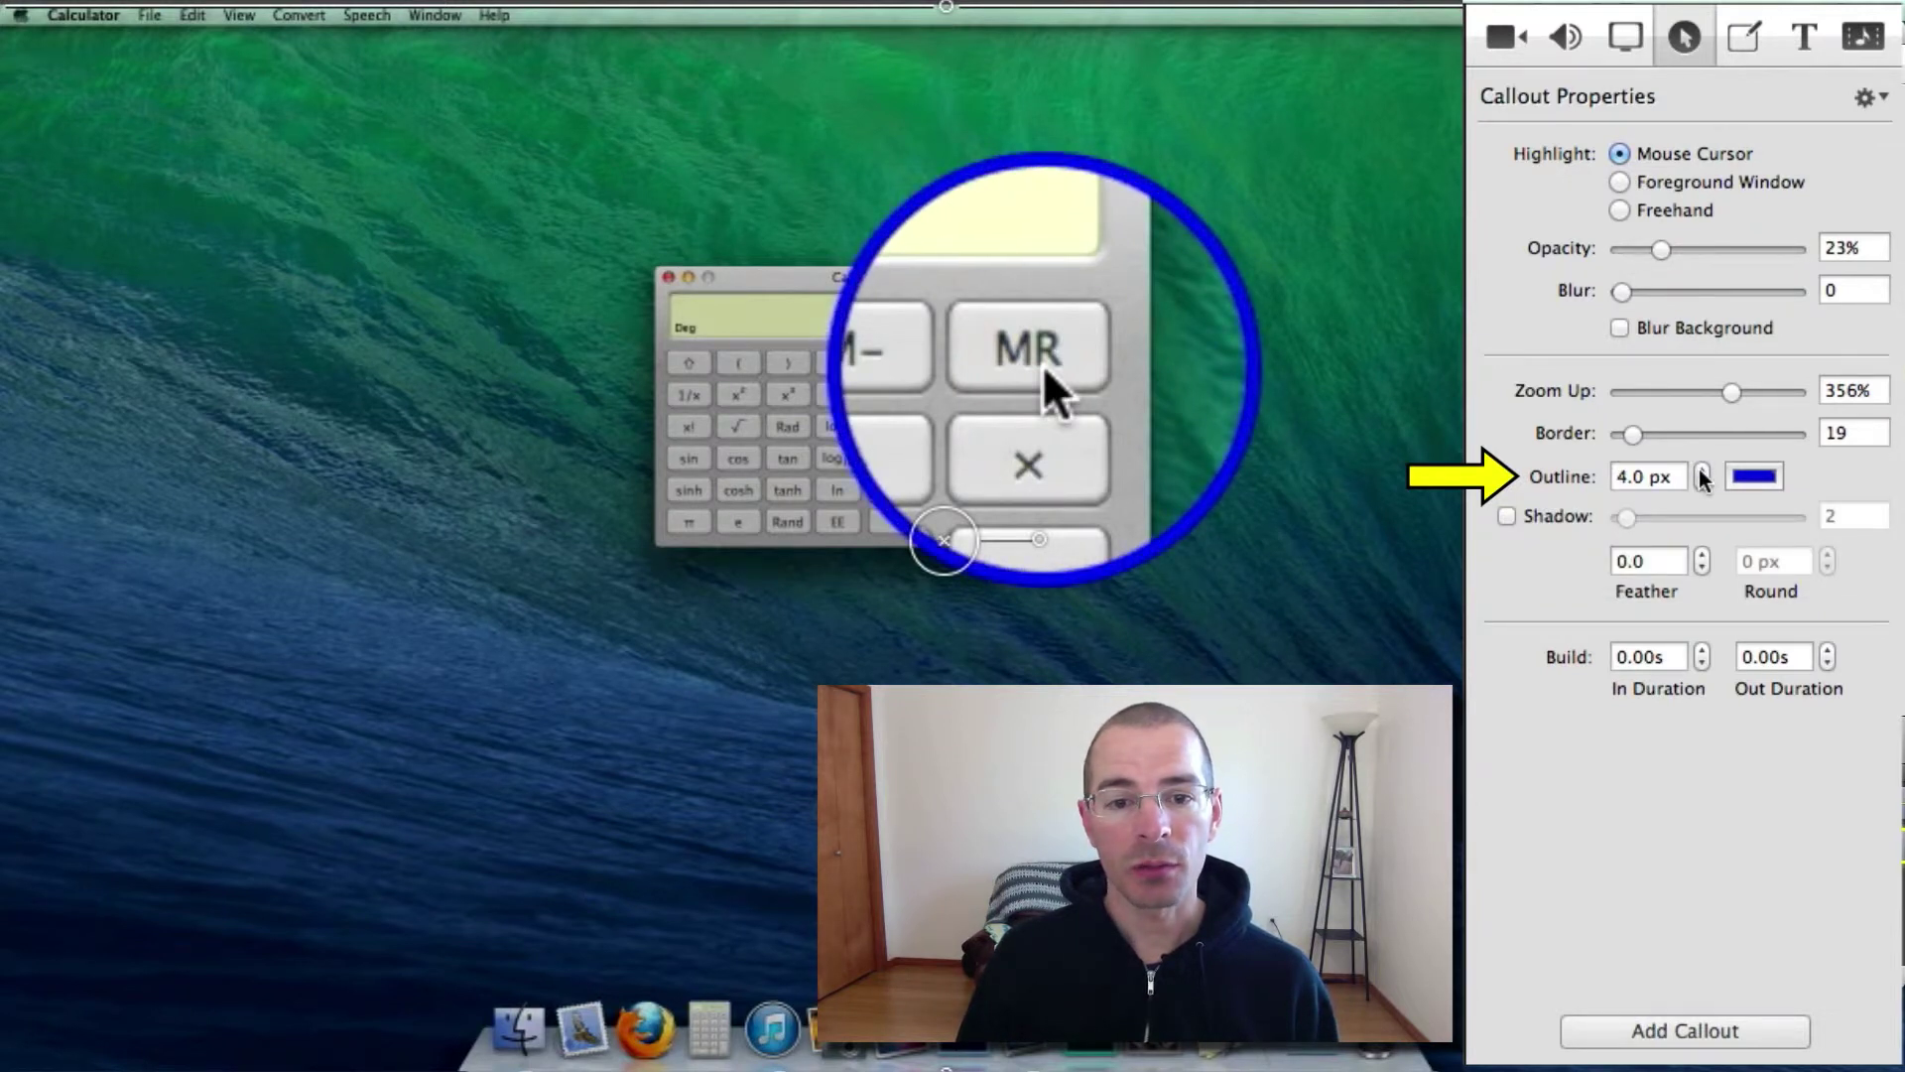
{"action": "left_click", "coordinate": [1756, 478]}
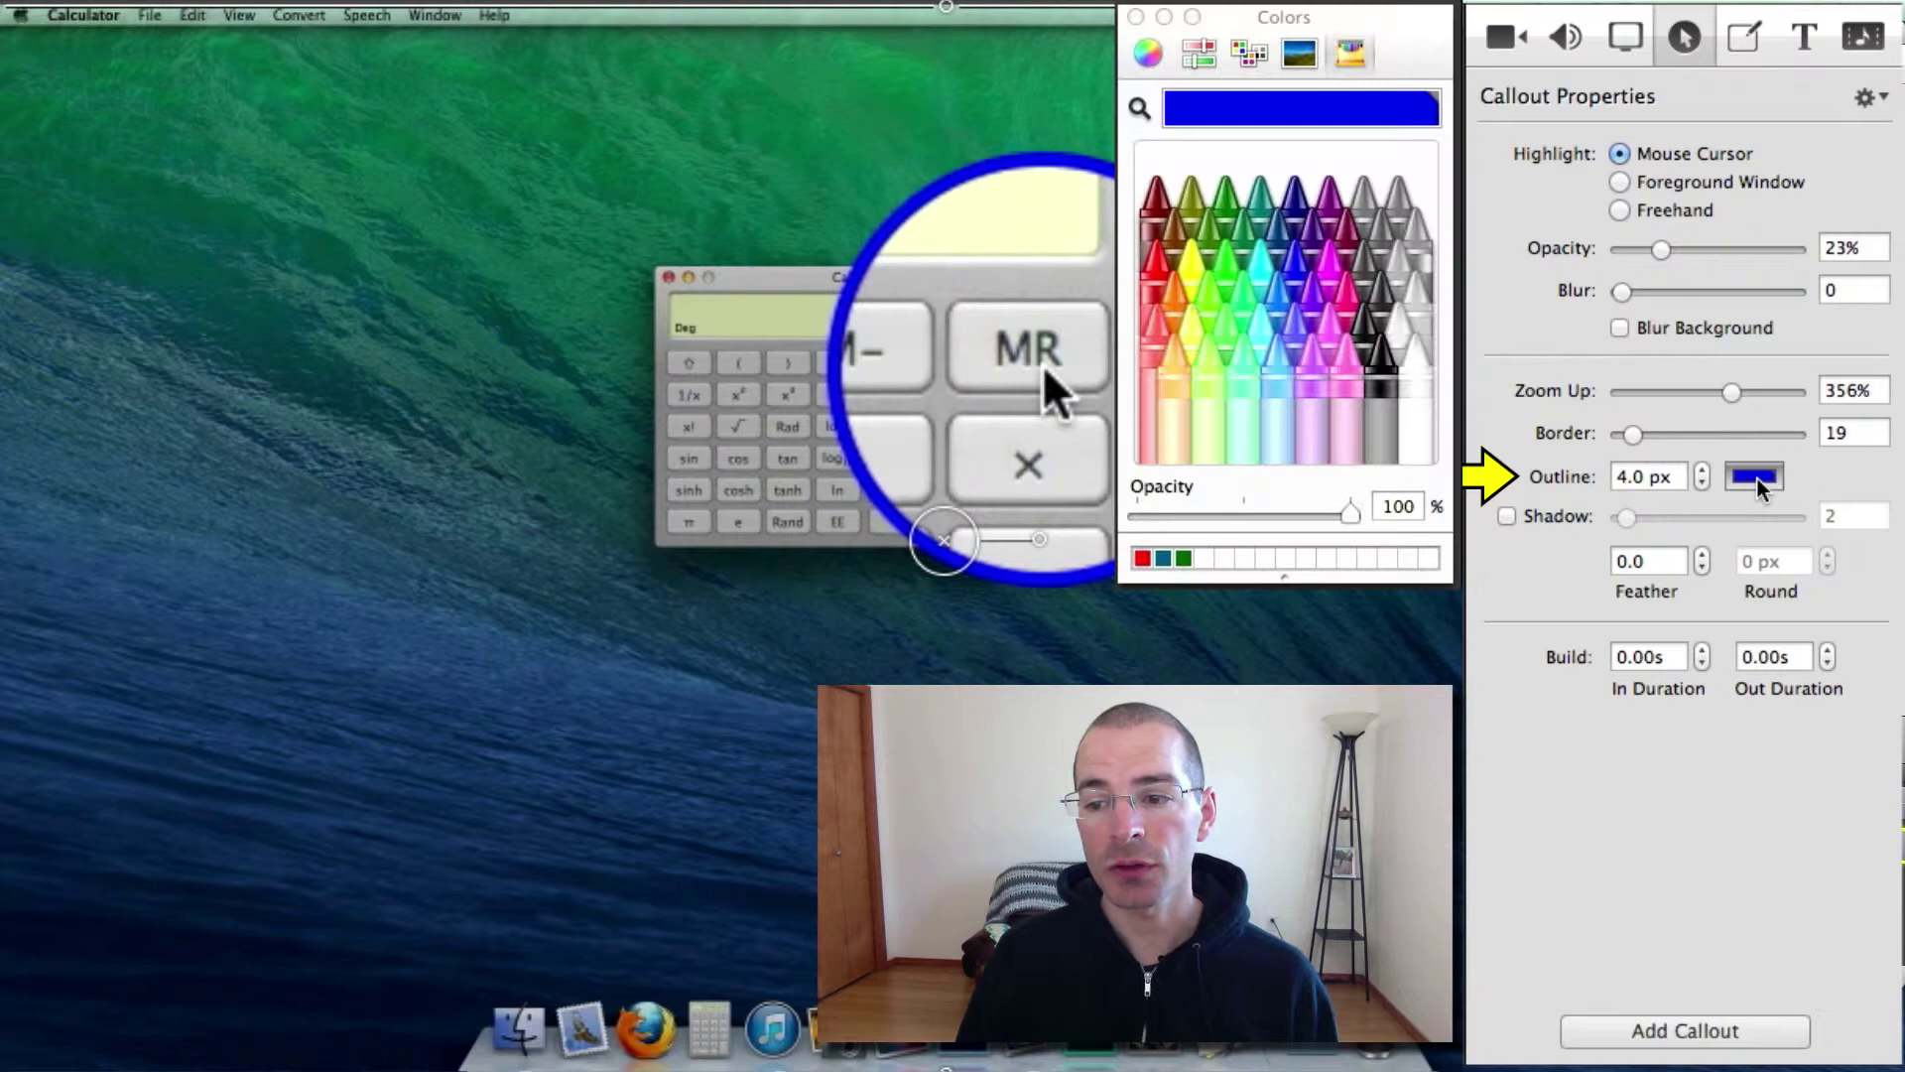
{"action": "left_click", "coordinate": [1186, 298]}
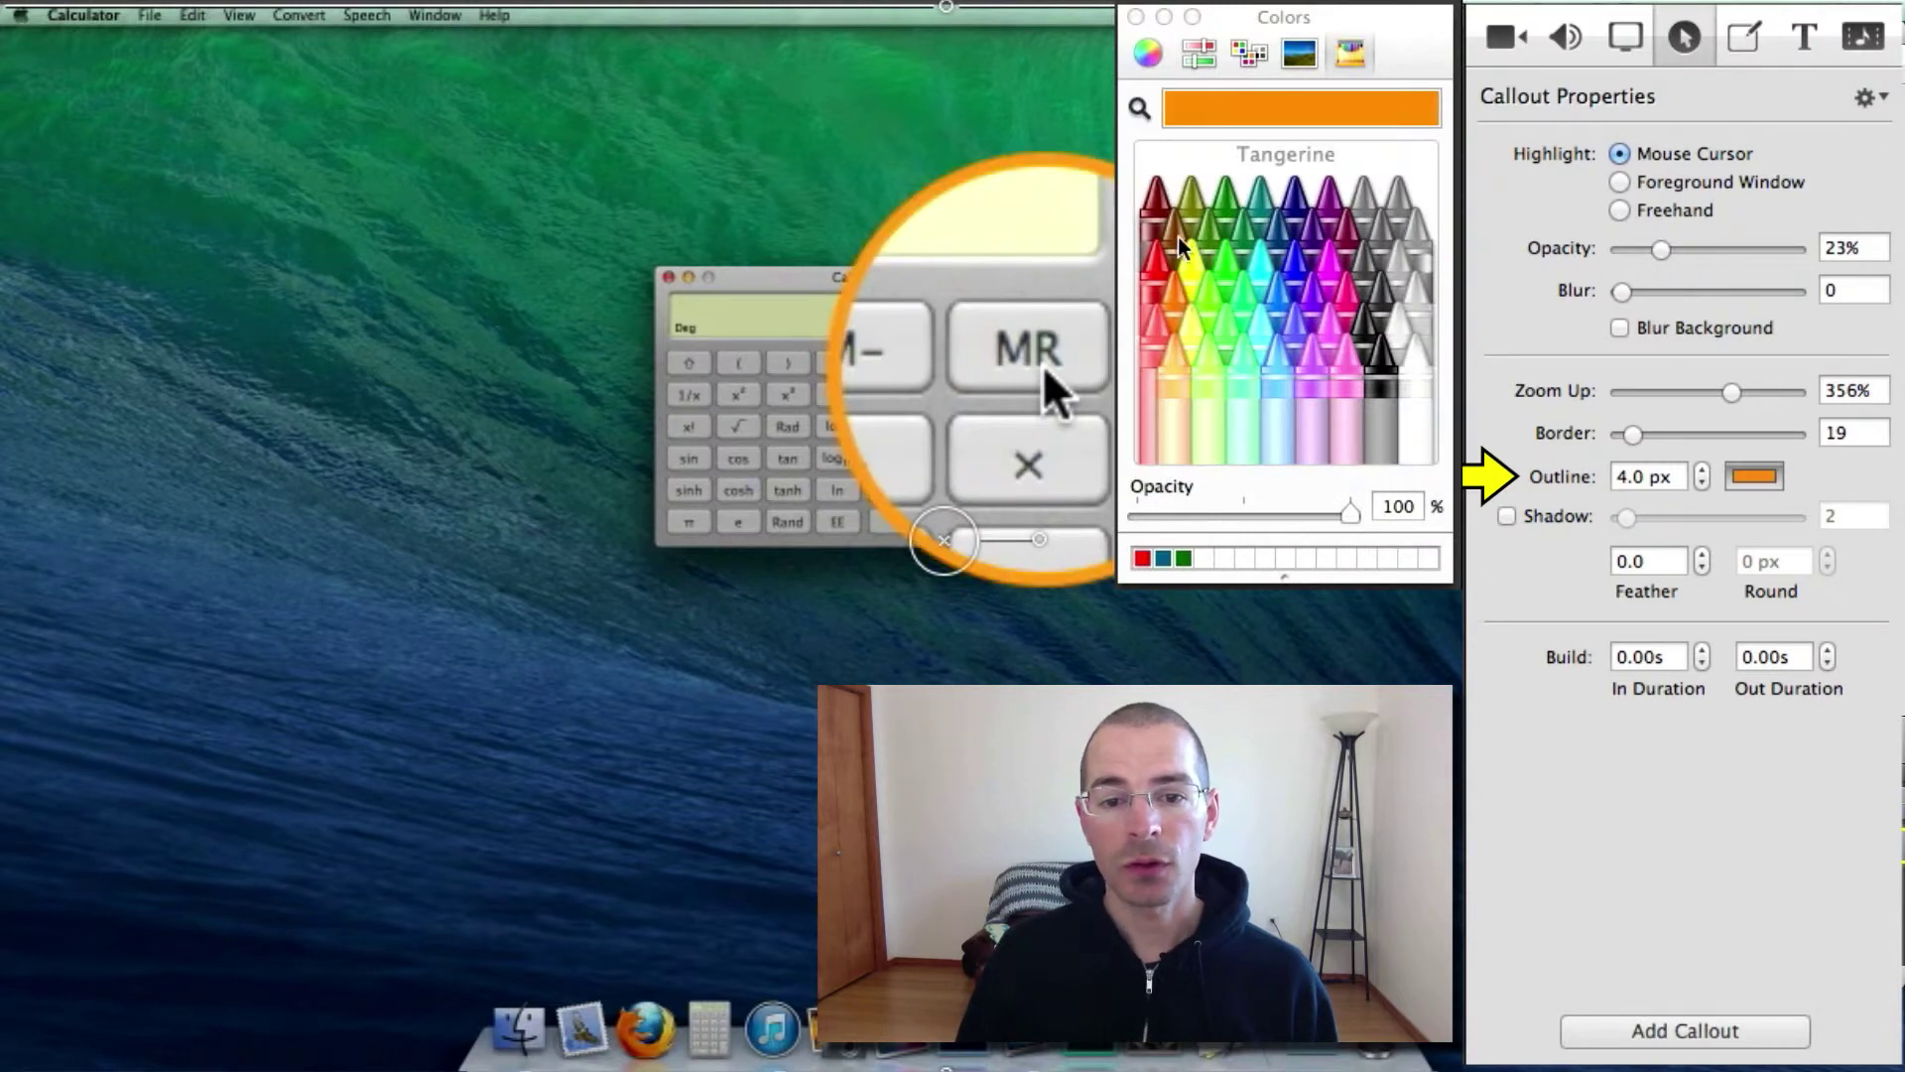
{"action": "left_click", "coordinate": [1137, 17]}
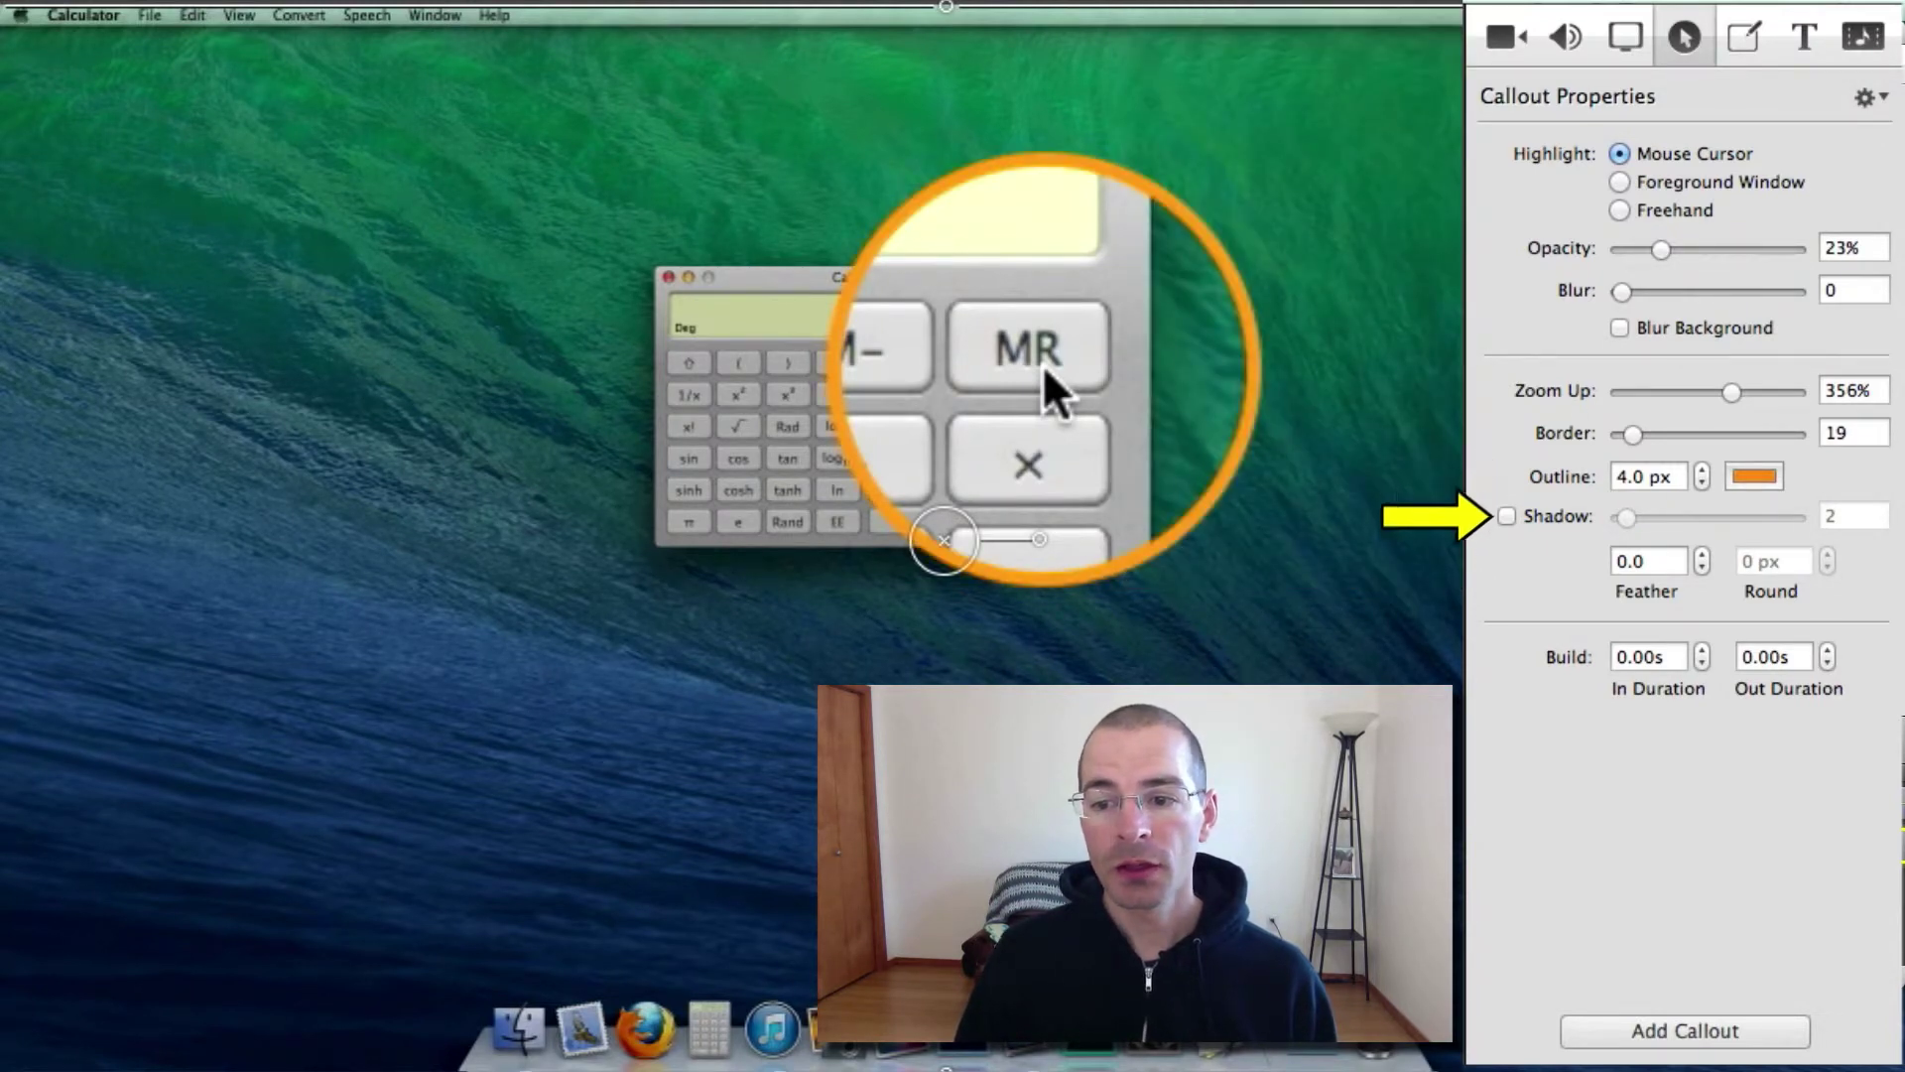
{"action": "left_click", "coordinate": [1508, 516]}
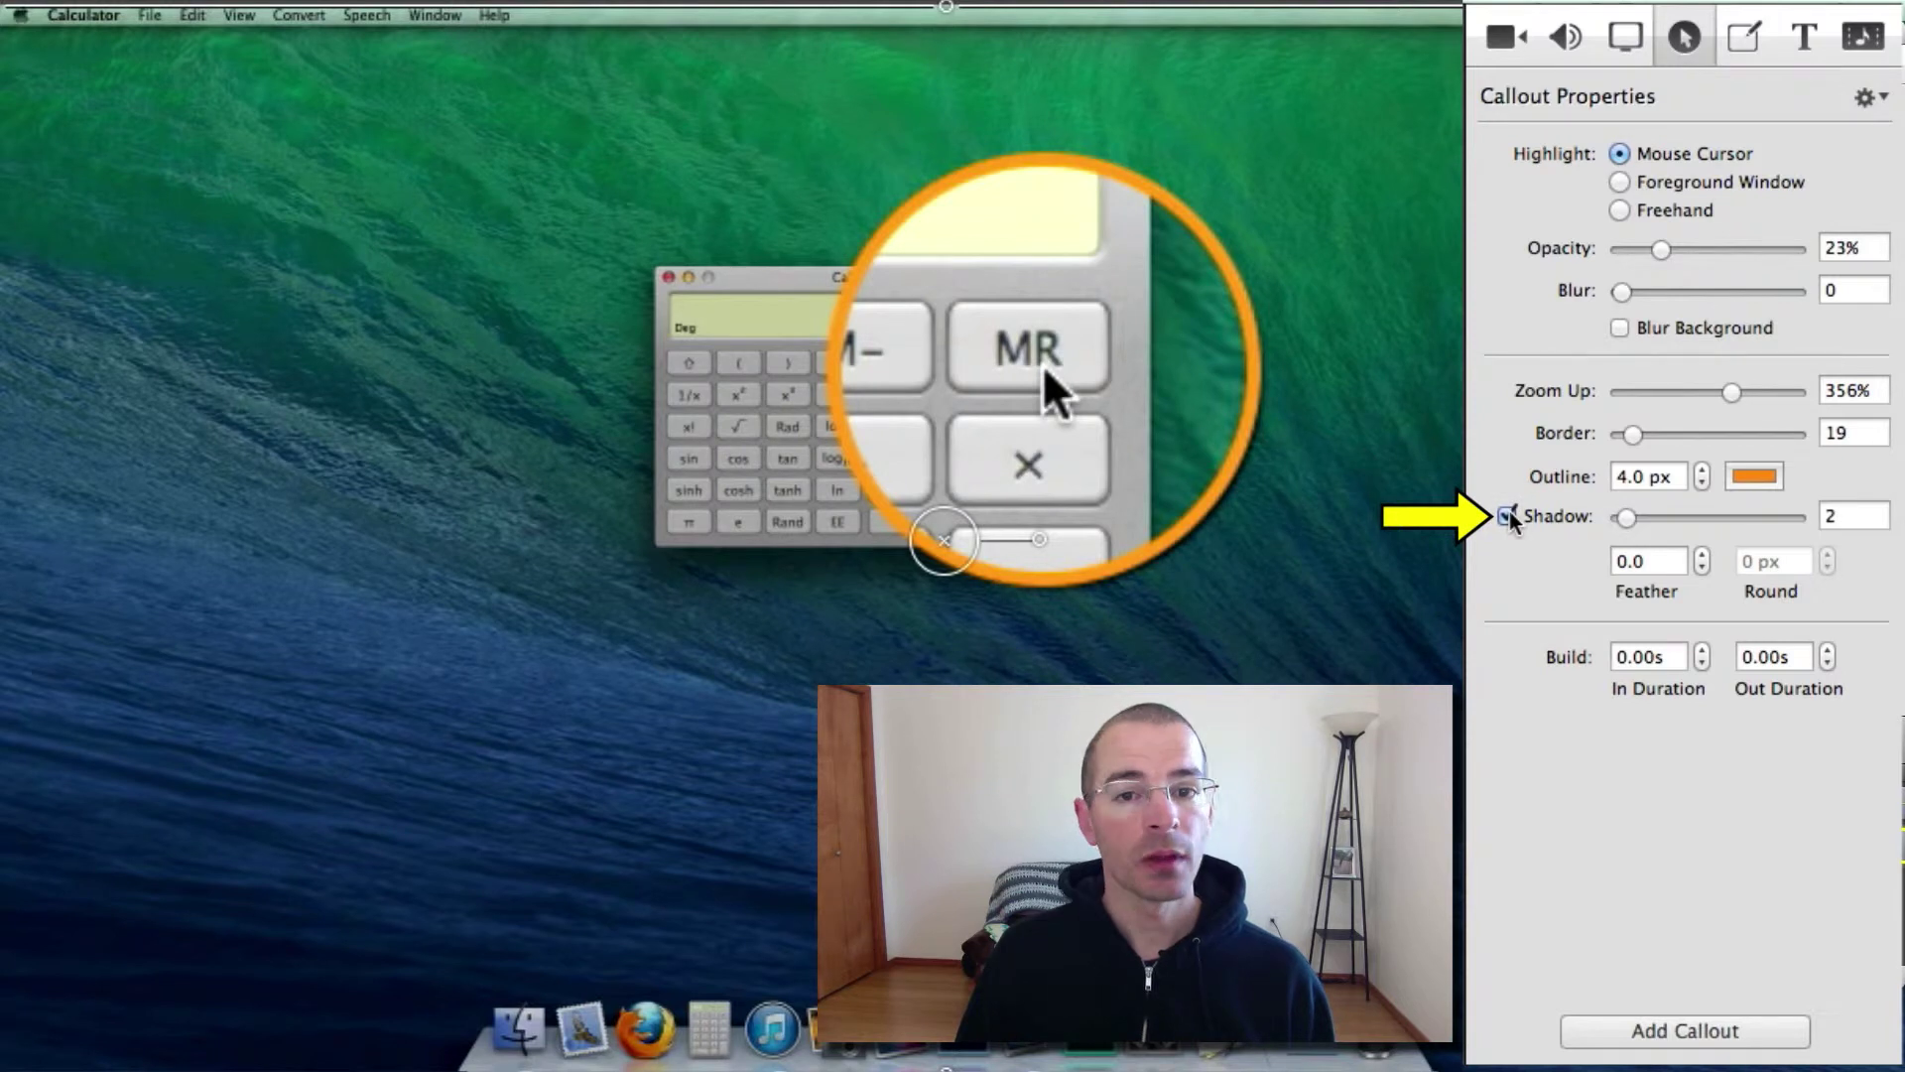
{"action": "mouse_move", "coordinate": [1626, 518]}
{"action": "left_mouse_down"}
{"action": "mouse_move", "coordinate": [1662, 523]}
{"action": "mouse_move", "coordinate": [1595, 529]}
{"action": "mouse_move", "coordinate": [1619, 526]}
{"action": "left_mouse_up"}
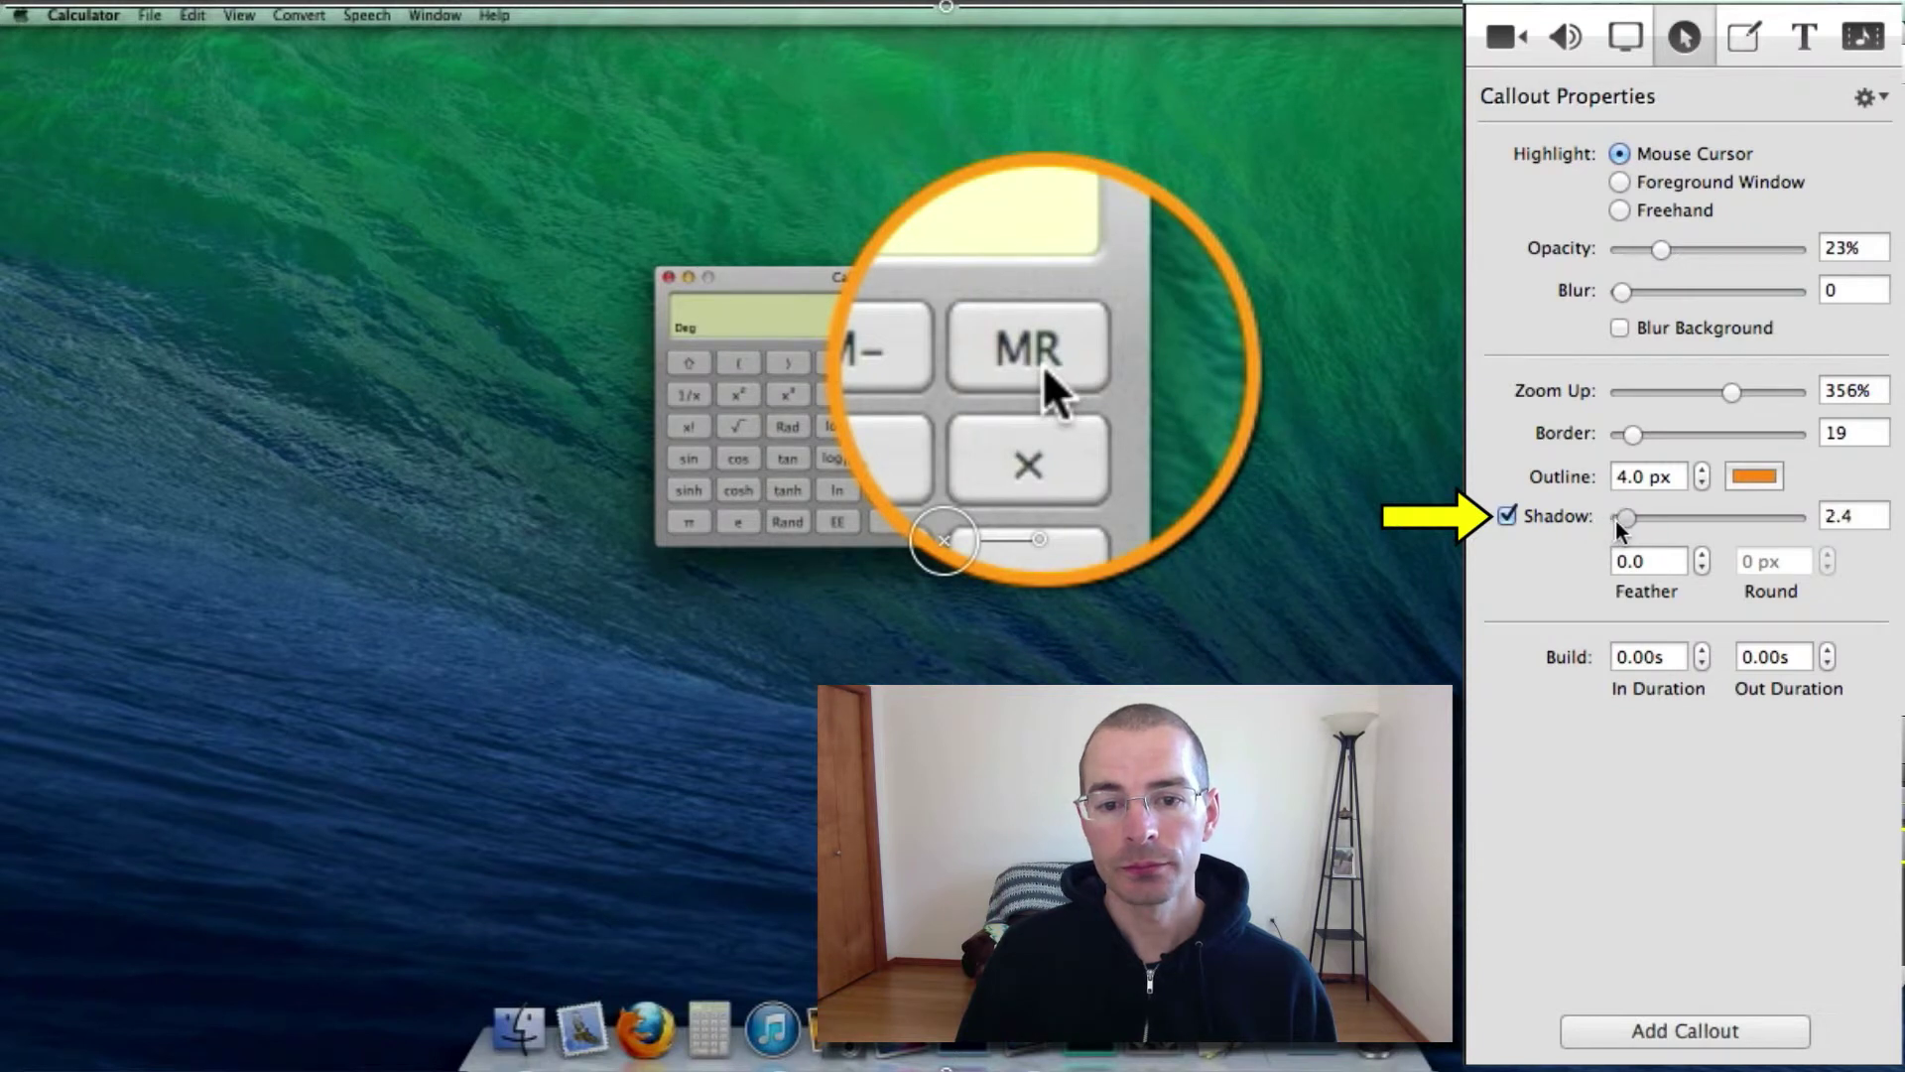
{"action": "left_click", "coordinate": [1703, 555]}
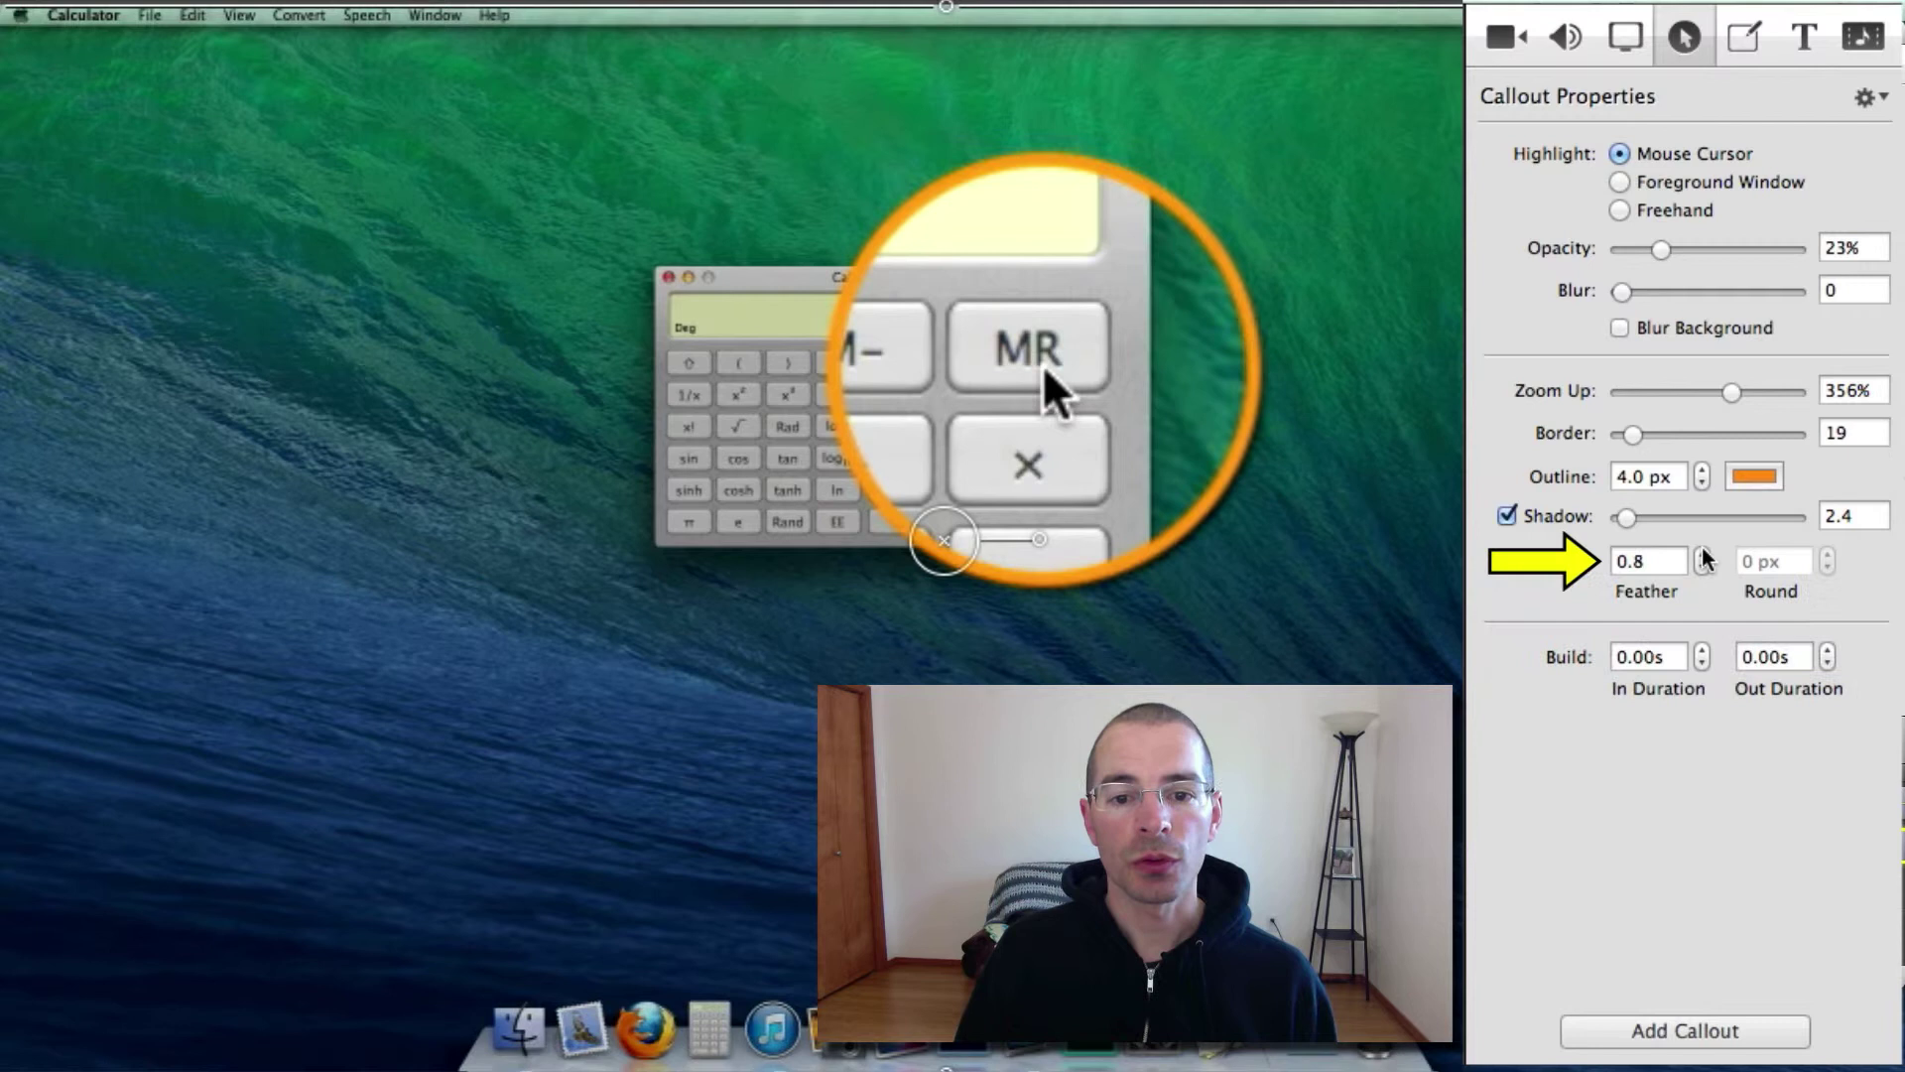
{"action": "left_click", "coordinate": [1703, 554]}
{"action": "left_click", "coordinate": [1703, 555]}
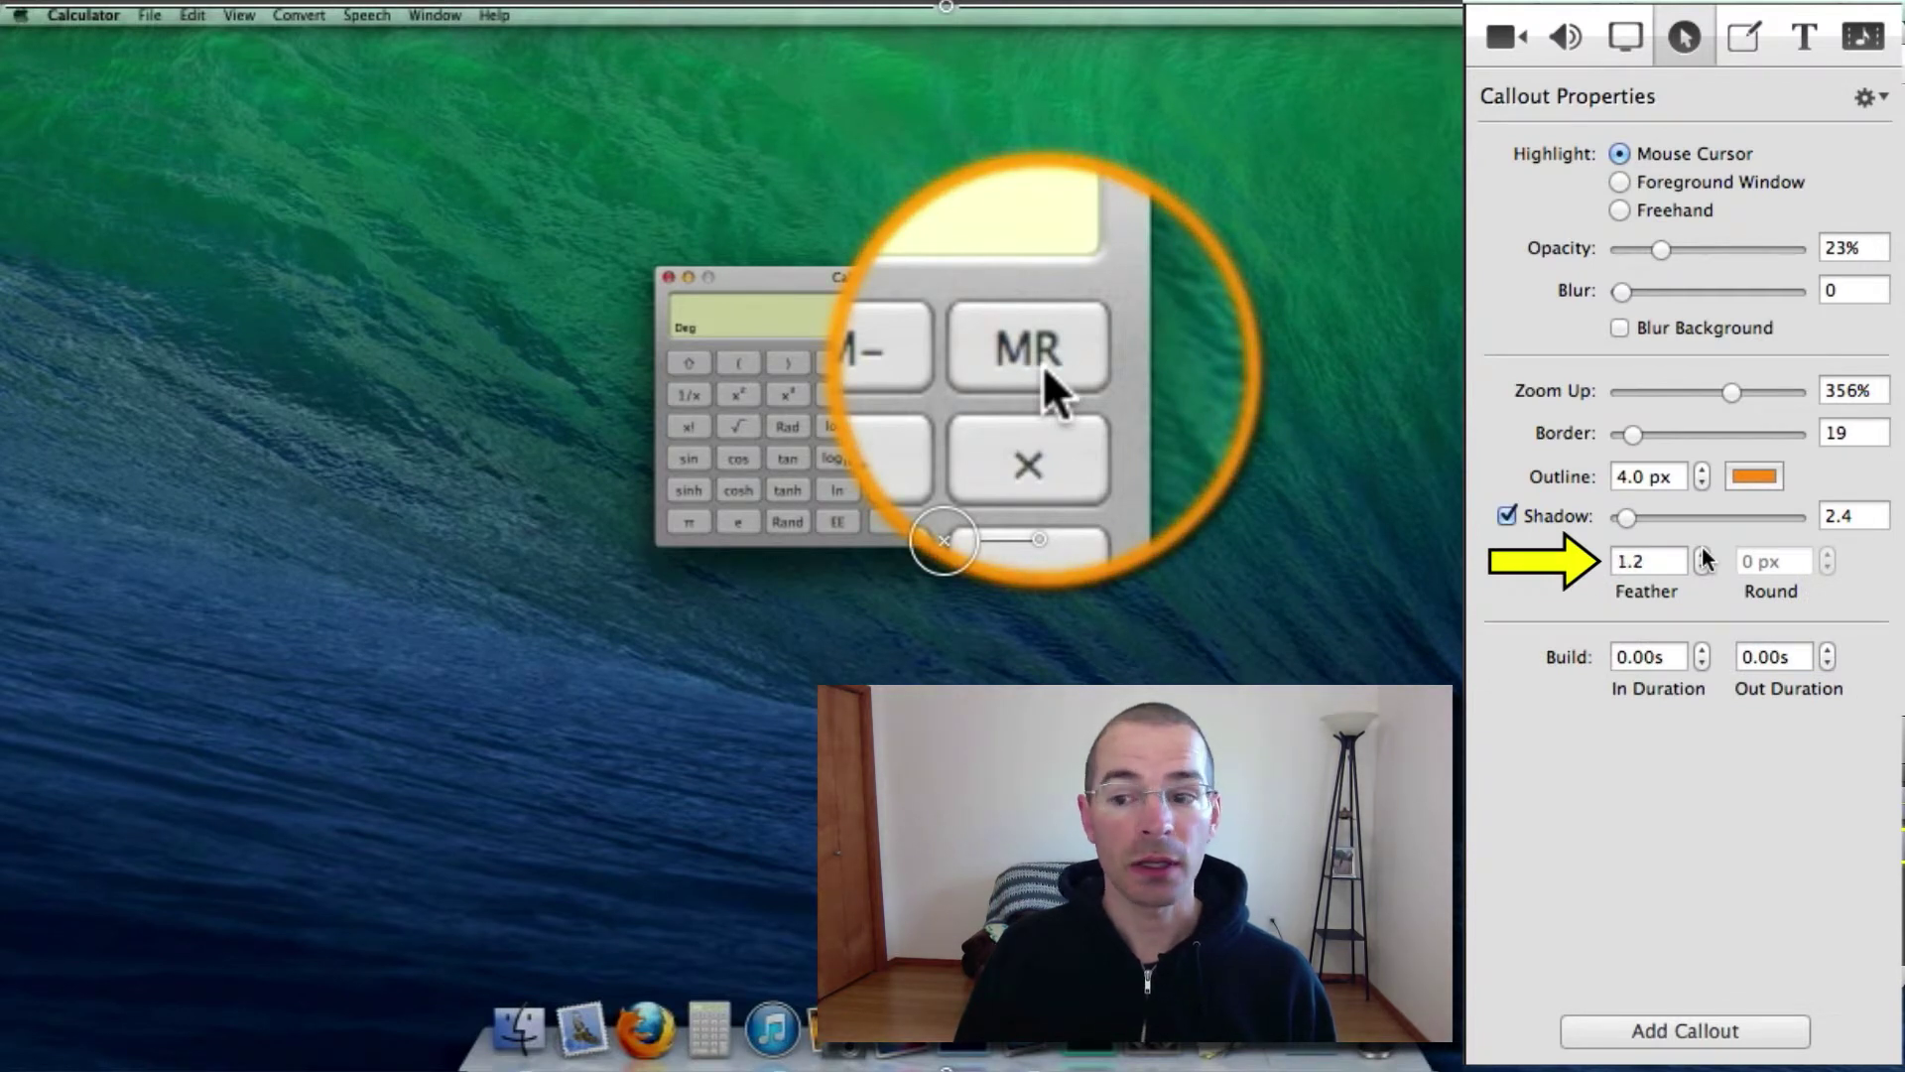
{"action": "left_click", "coordinate": [1699, 567]}
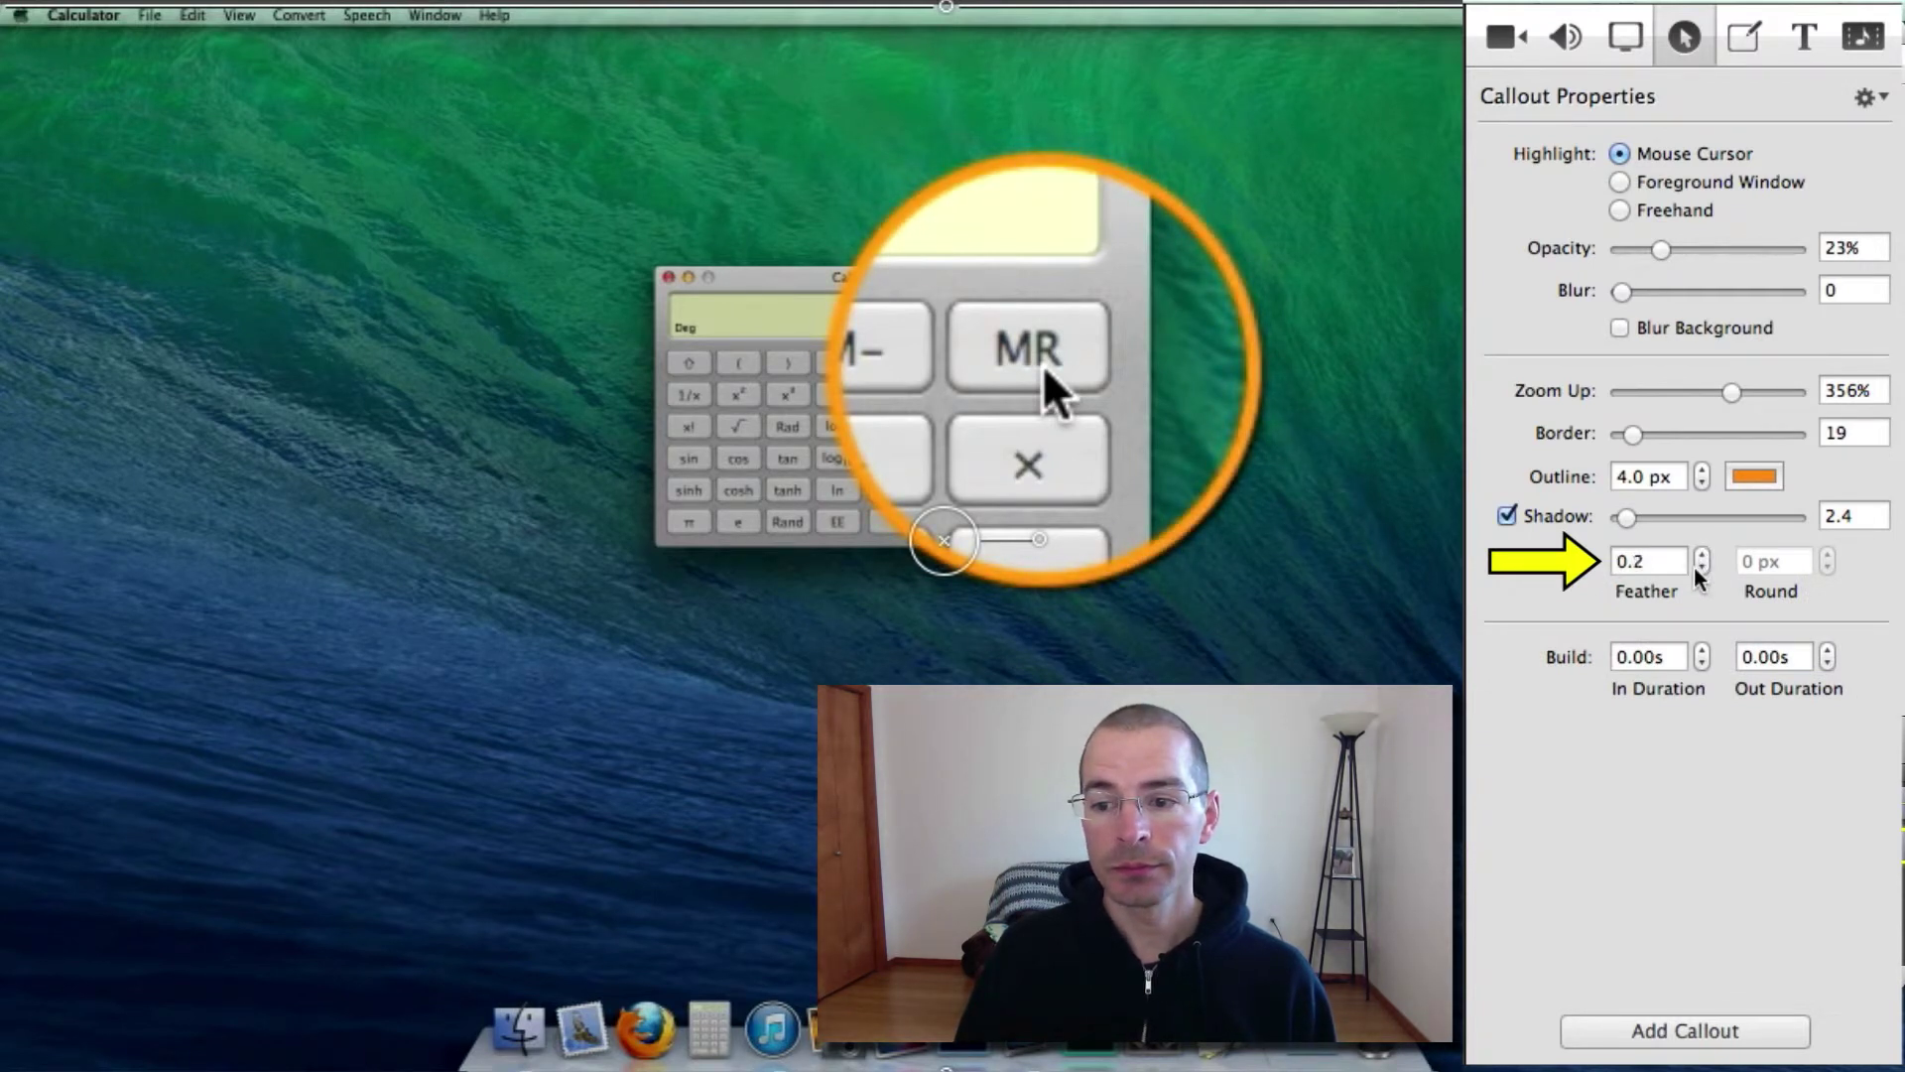
{"action": "left_click", "coordinate": [1699, 568]}
{"action": "left_click", "coordinate": [1699, 568]}
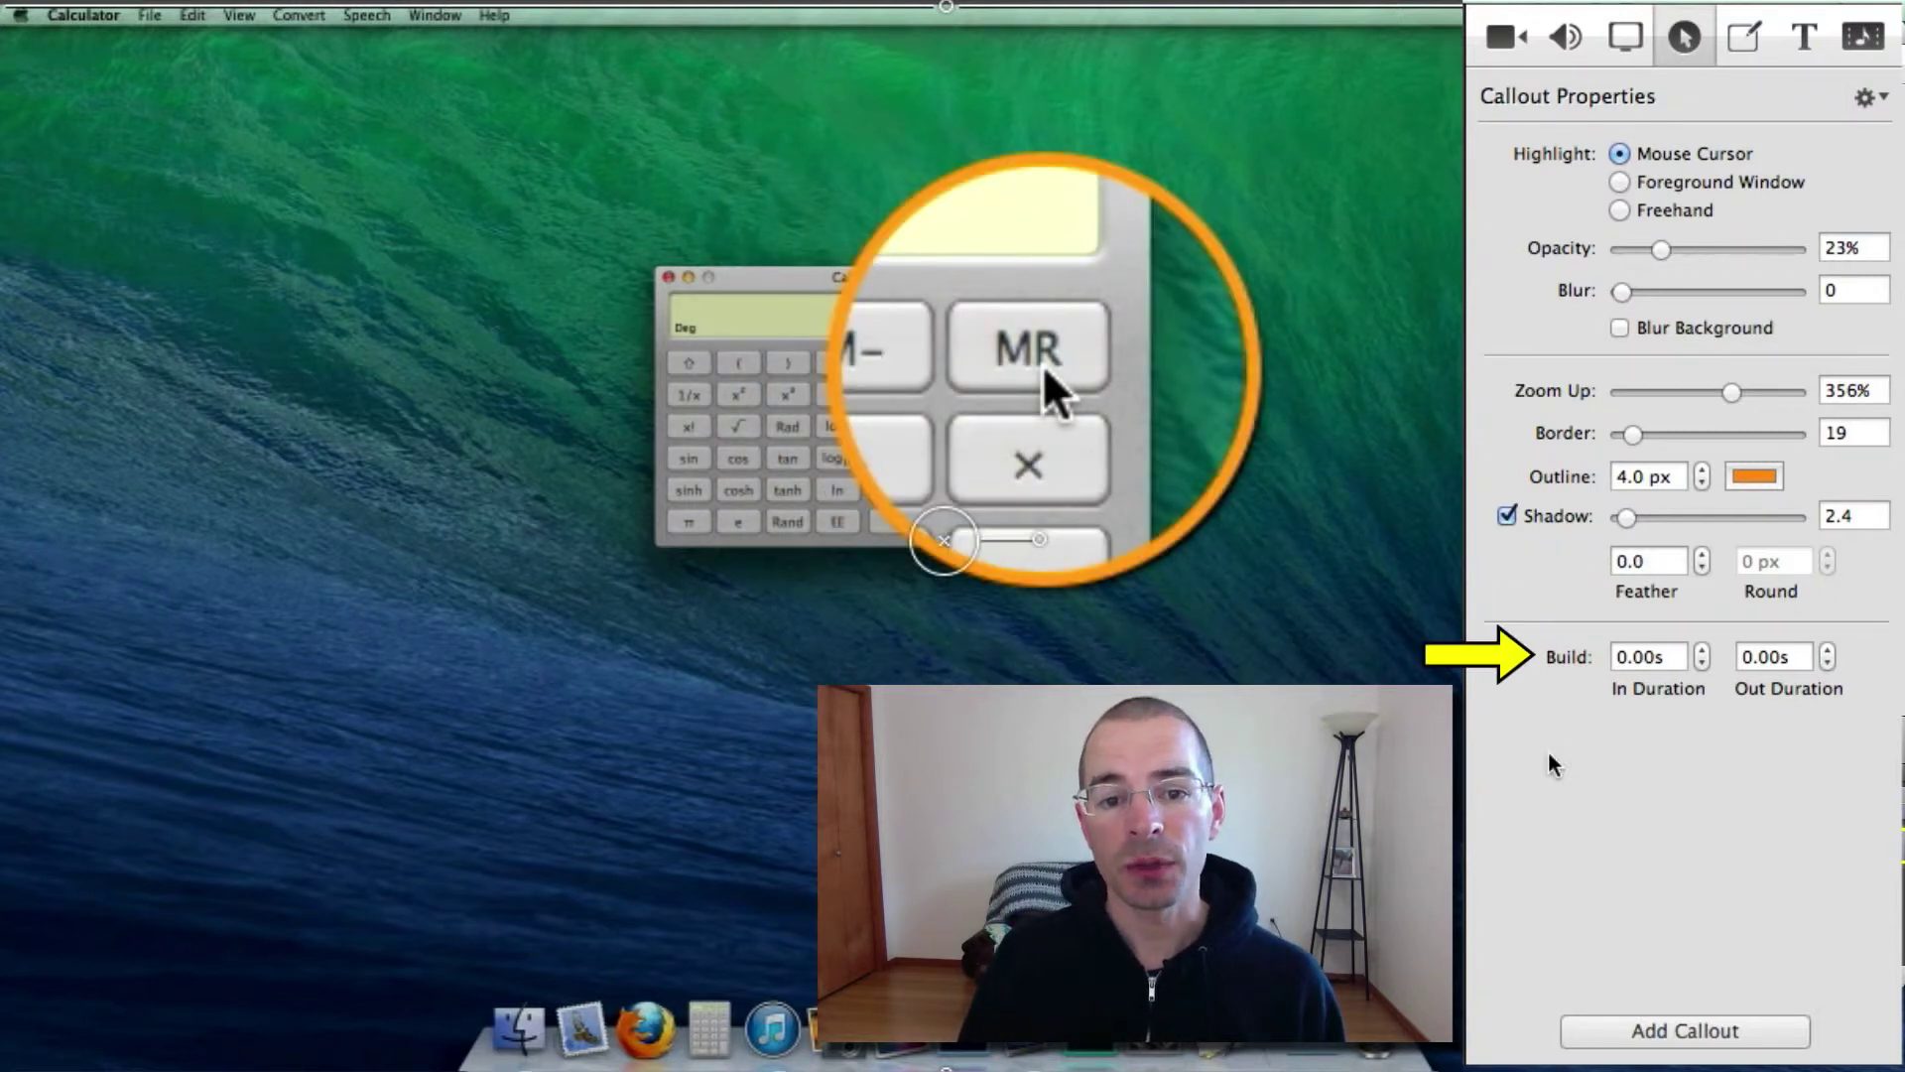
Set the callout's Build In duration to 0.50s so it fades in
{"action": "left_click", "coordinate": [1702, 651]}
{"action": "left_click", "coordinate": [1703, 651]}
{"action": "left_click", "coordinate": [1703, 651]}
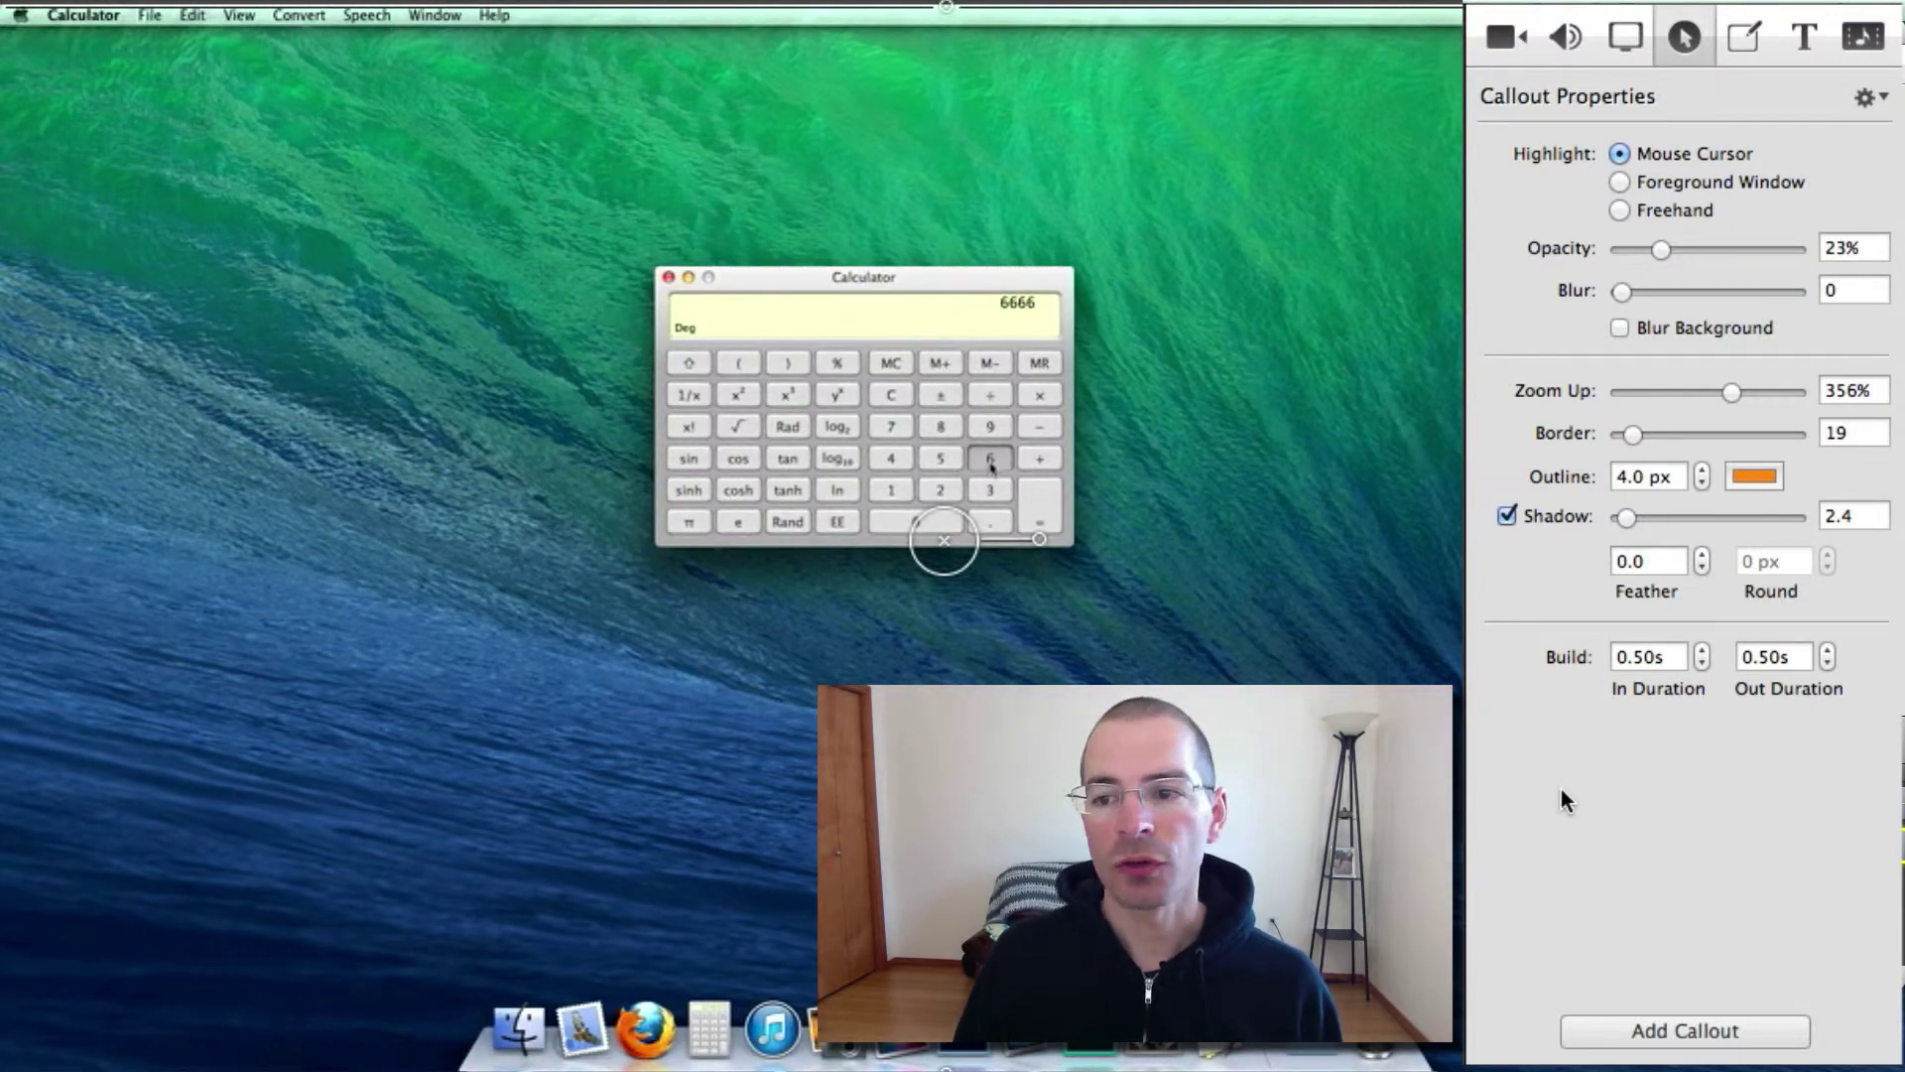
Reset the callout to defaults, switch to Foreground Window highlighting, and set opacity to 38%
{"action": "left_click", "coordinate": [1879, 99]}
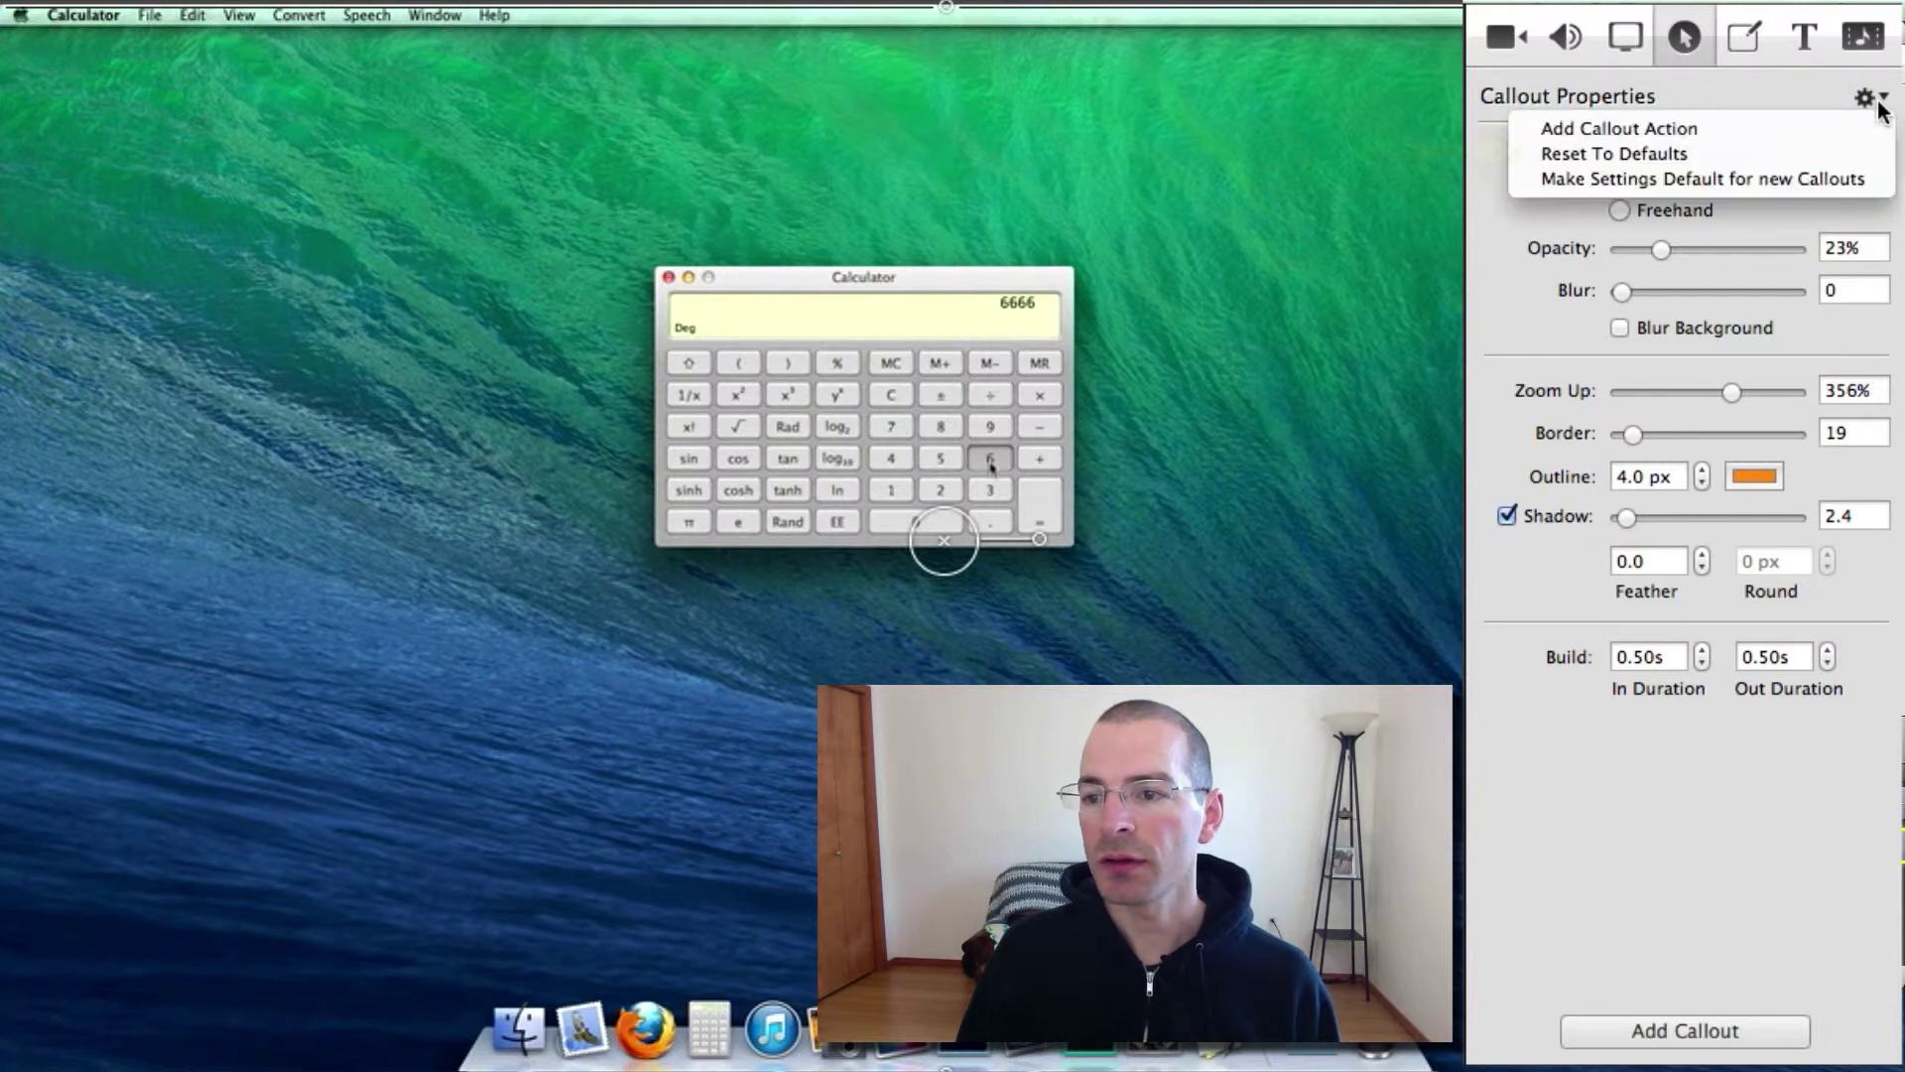
{"action": "left_click", "coordinate": [1718, 157]}
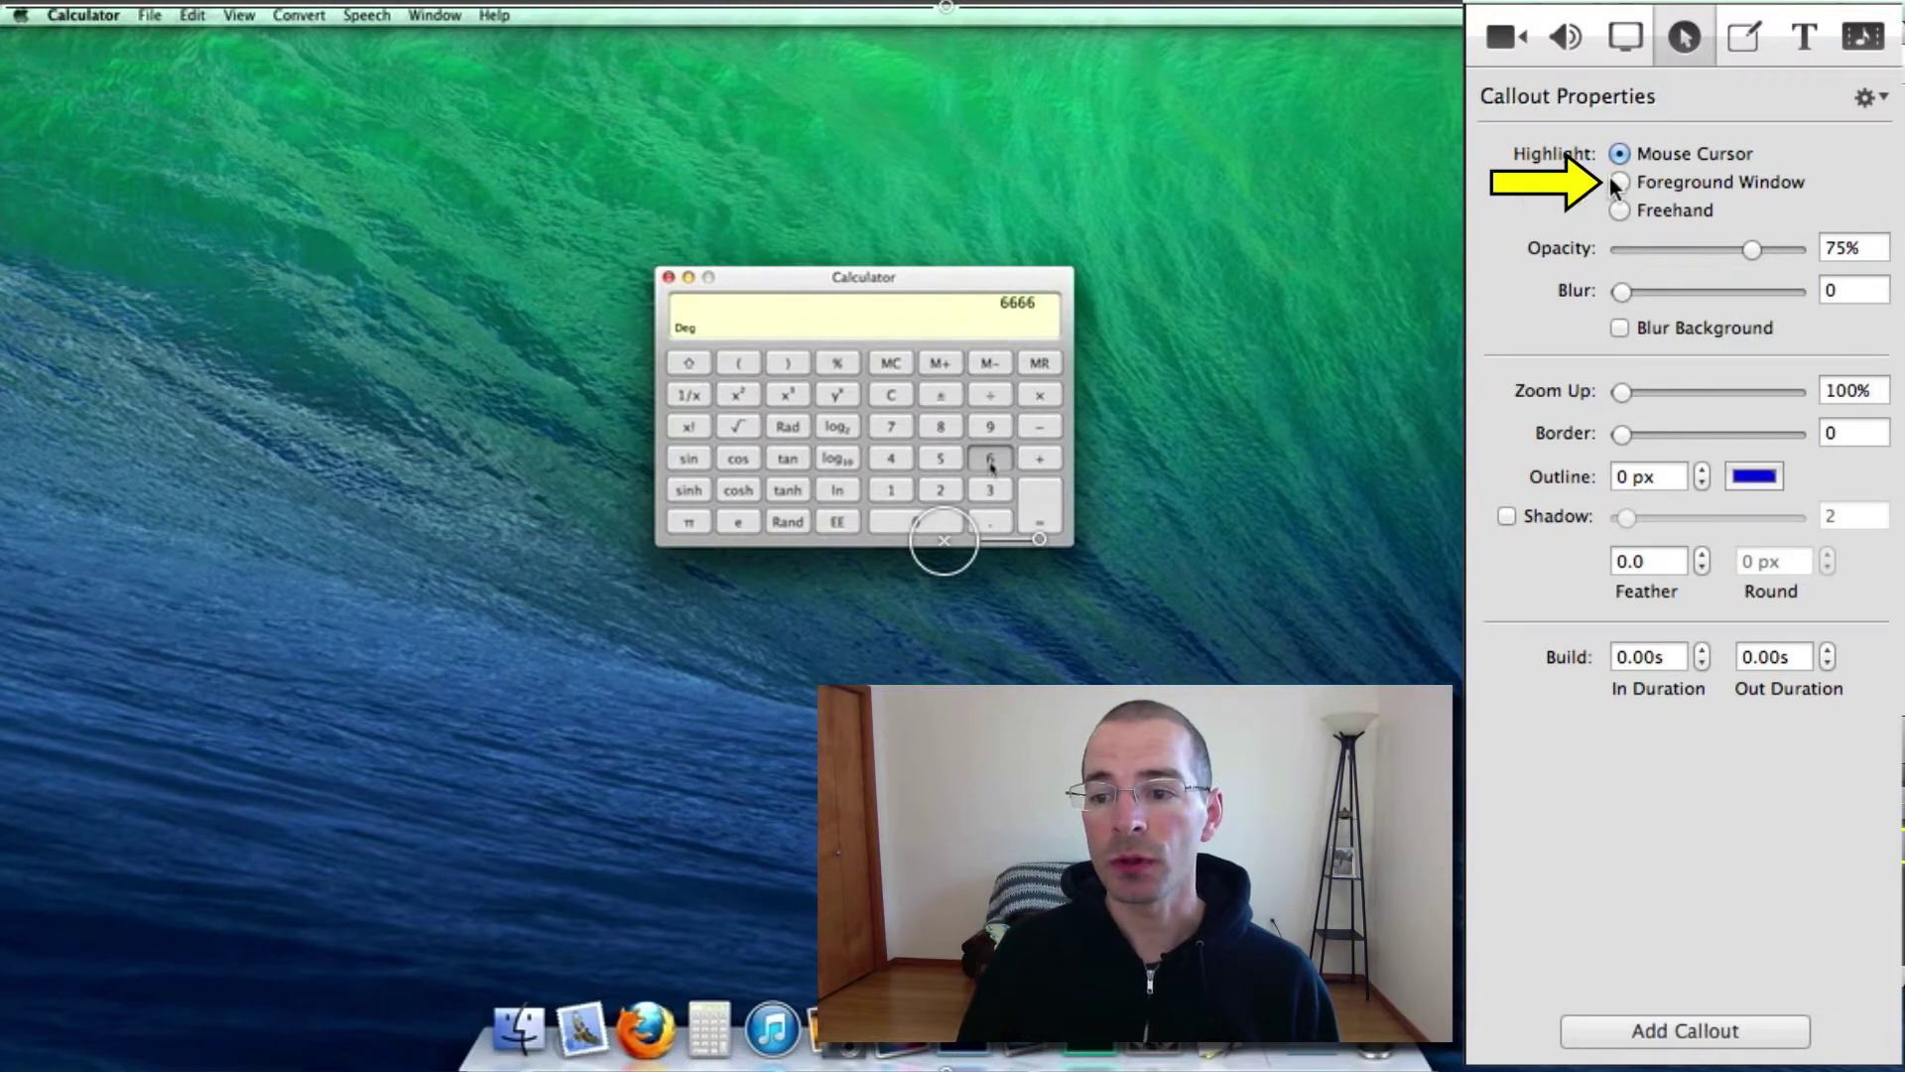
{"action": "left_click", "coordinate": [1619, 182]}
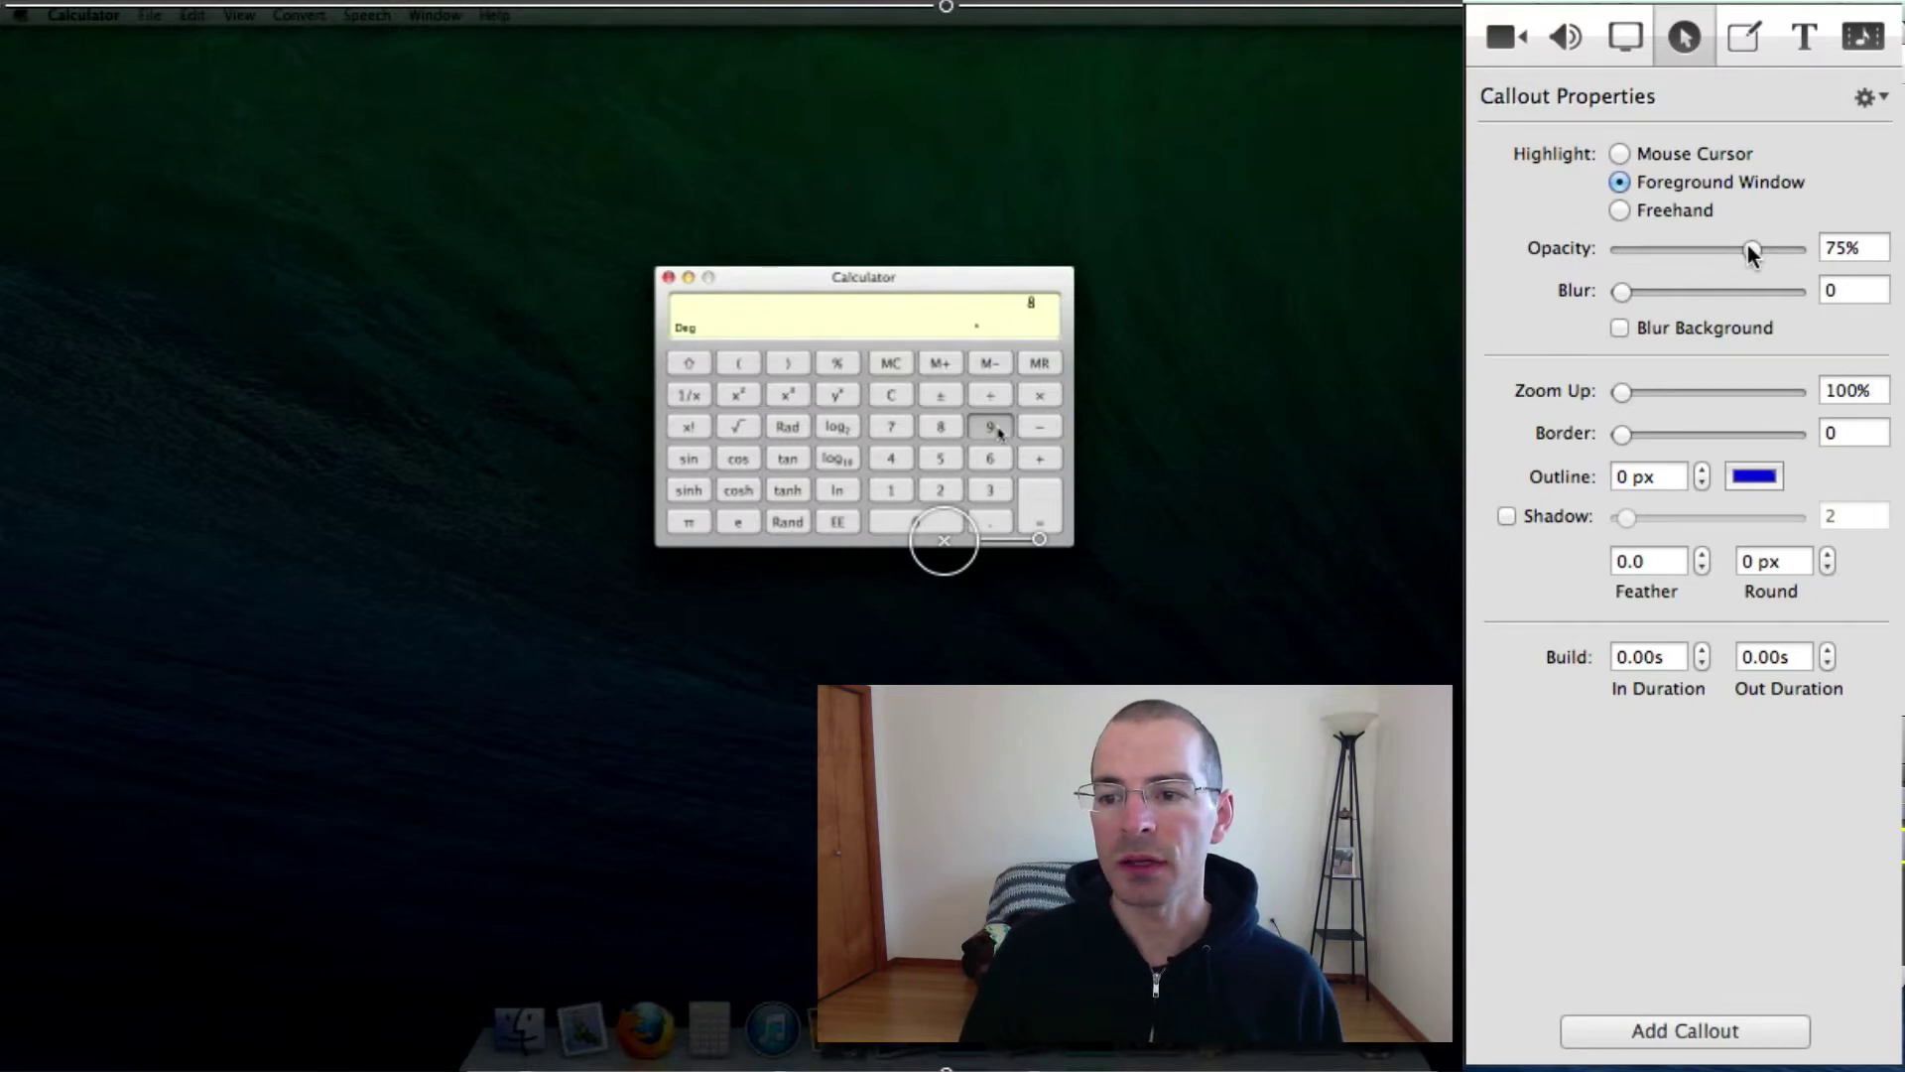
{"action": "left_click_drag", "start_coordinate": [1750, 249], "coordinate": [1687, 262]}
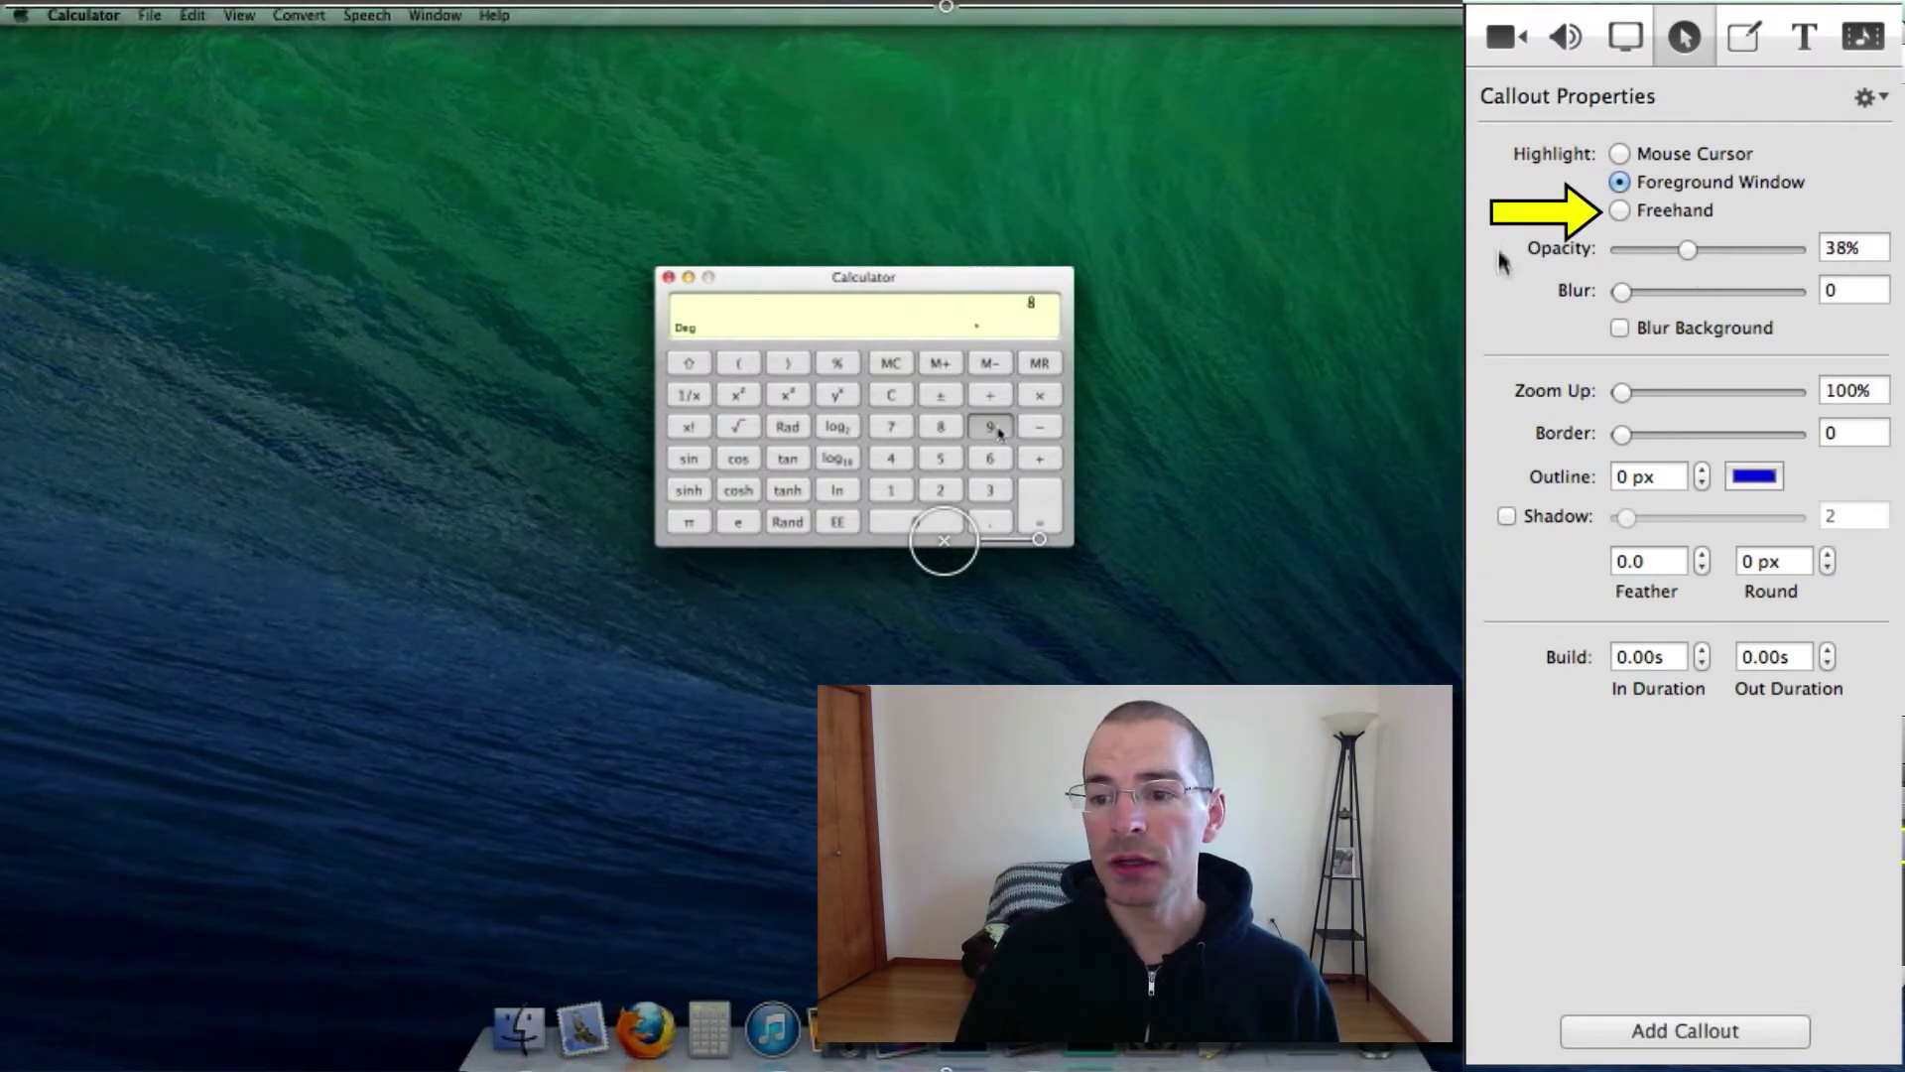
Switch to Freehand highlighting with a smaller round brush and paint a spot over the Calculator display
{"action": "left_click", "coordinate": [1616, 210]}
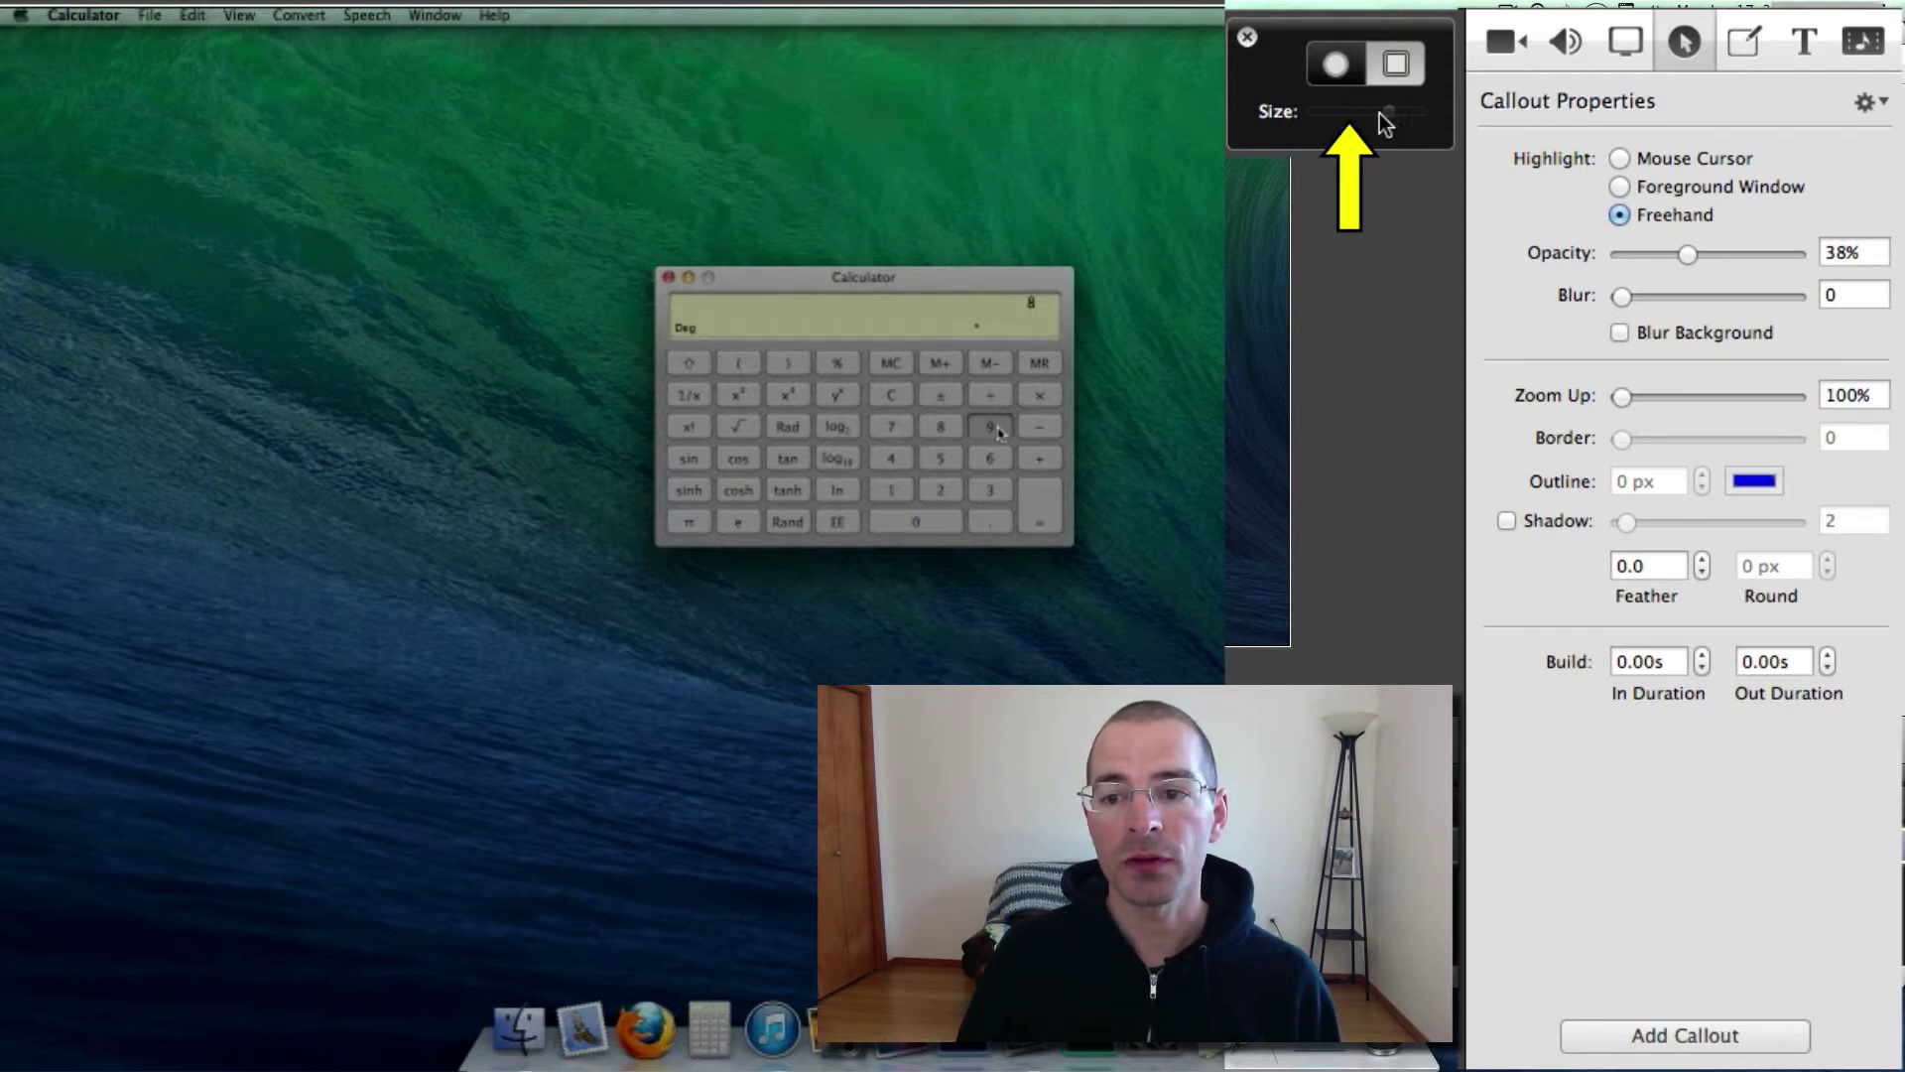
{"action": "left_click", "coordinate": [1336, 66]}
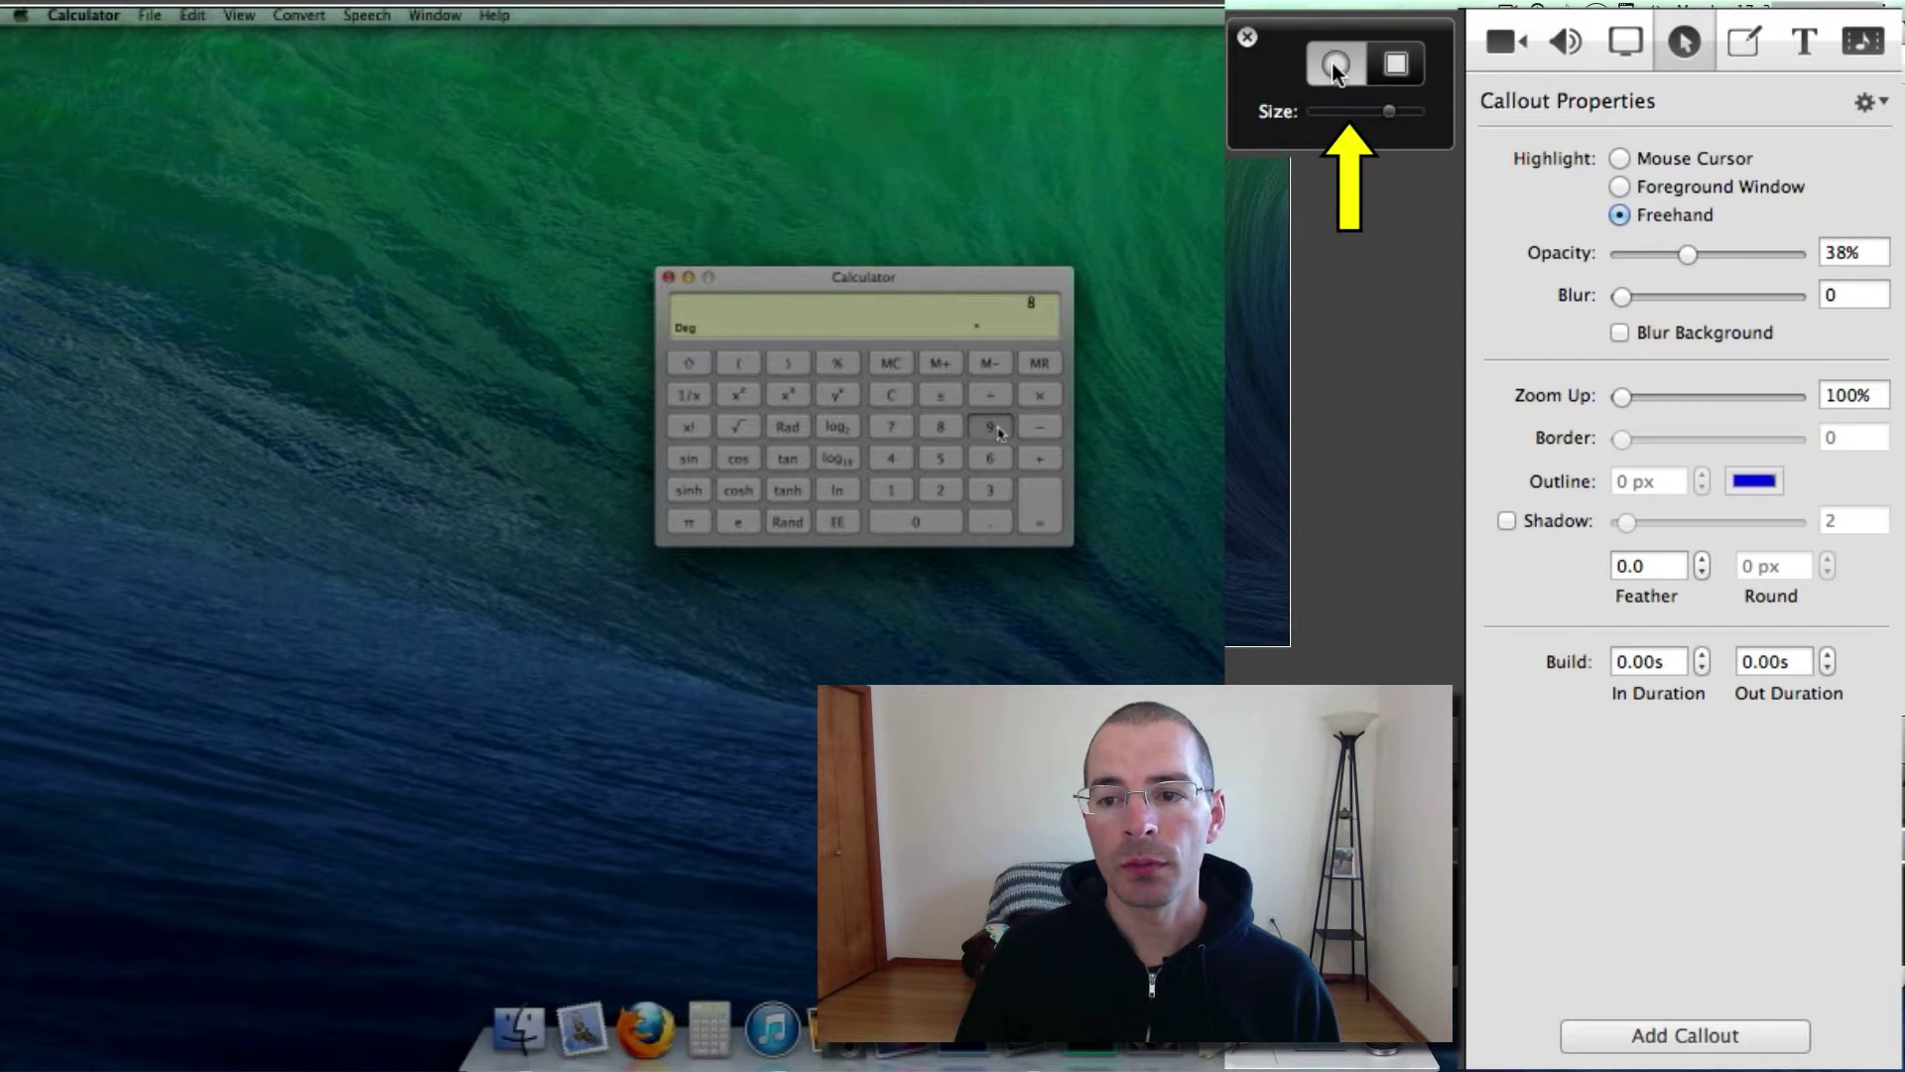
{"action": "mouse_move", "coordinate": [1387, 111]}
{"action": "left_mouse_down"}
{"action": "mouse_move", "coordinate": [1344, 112]}
{"action": "mouse_move", "coordinate": [1399, 111]}
{"action": "left_mouse_up"}
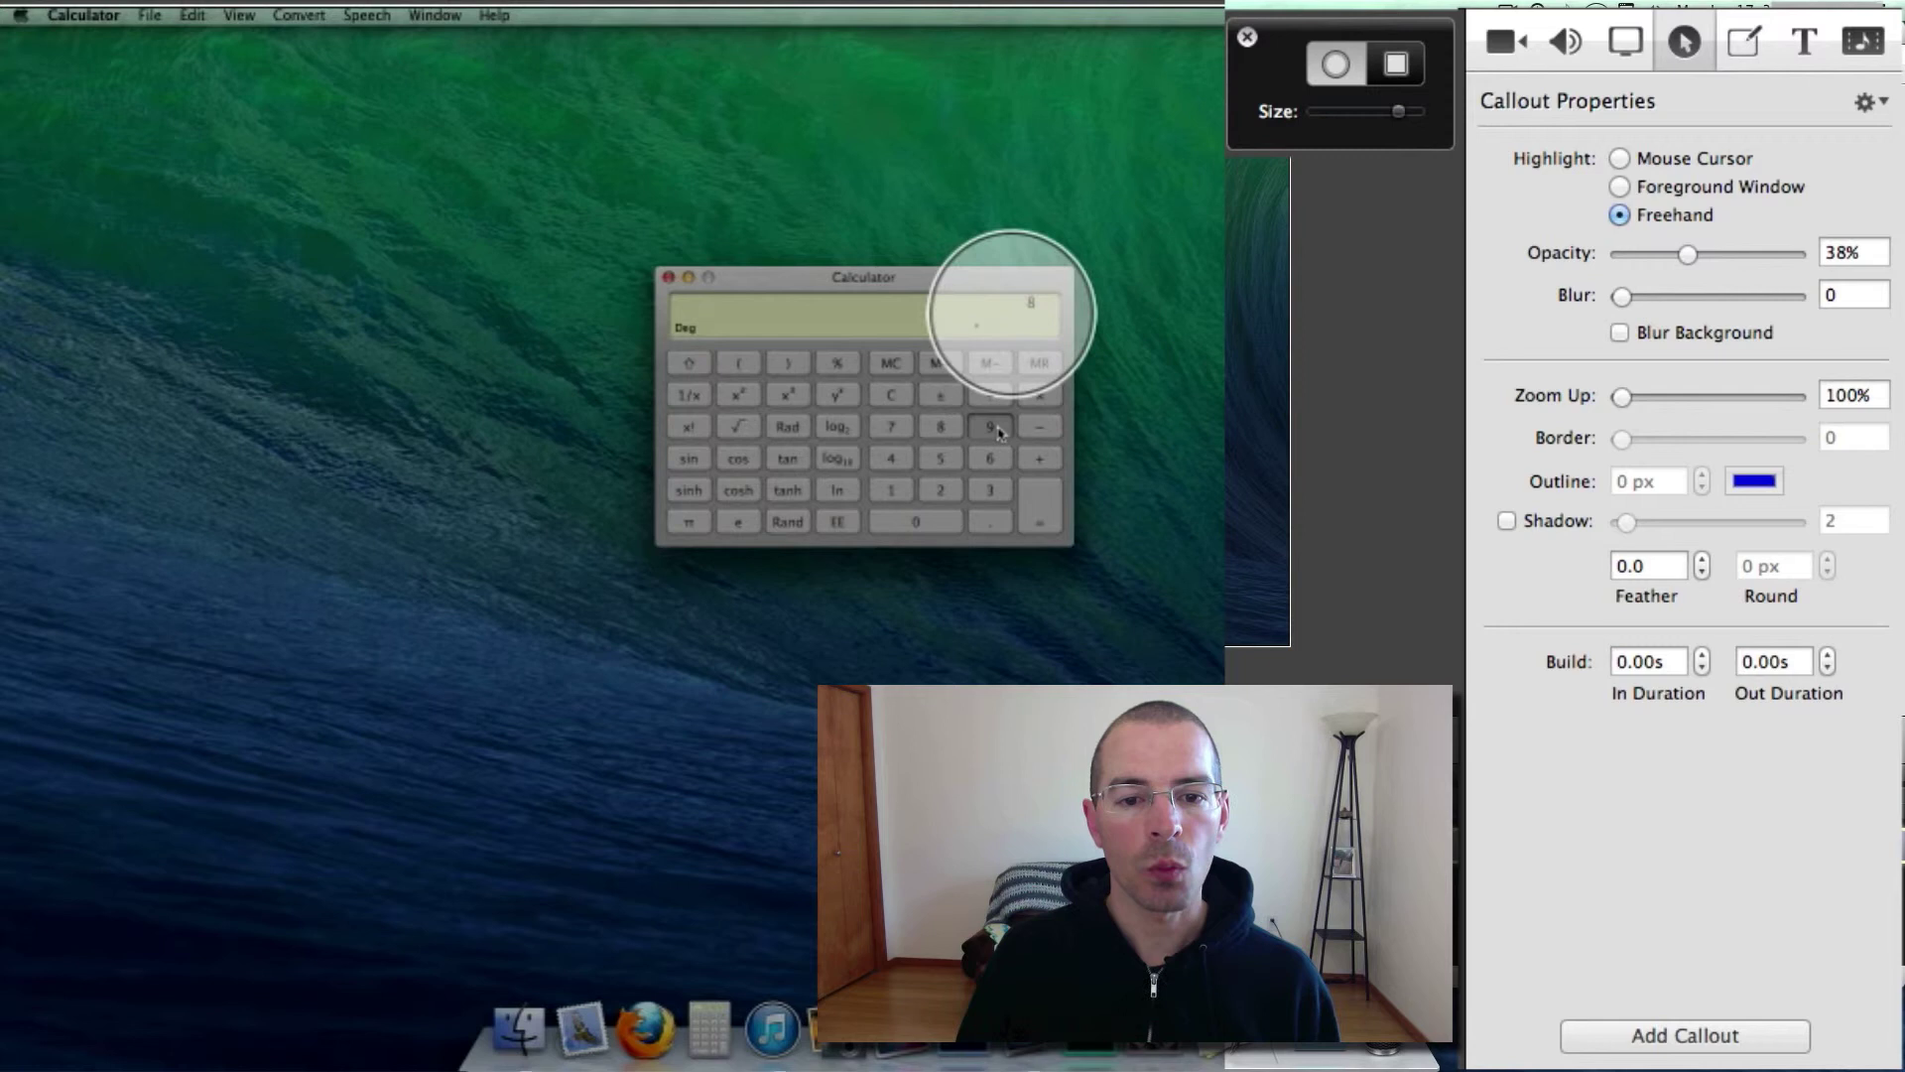
{"action": "left_click", "coordinate": [1012, 313]}
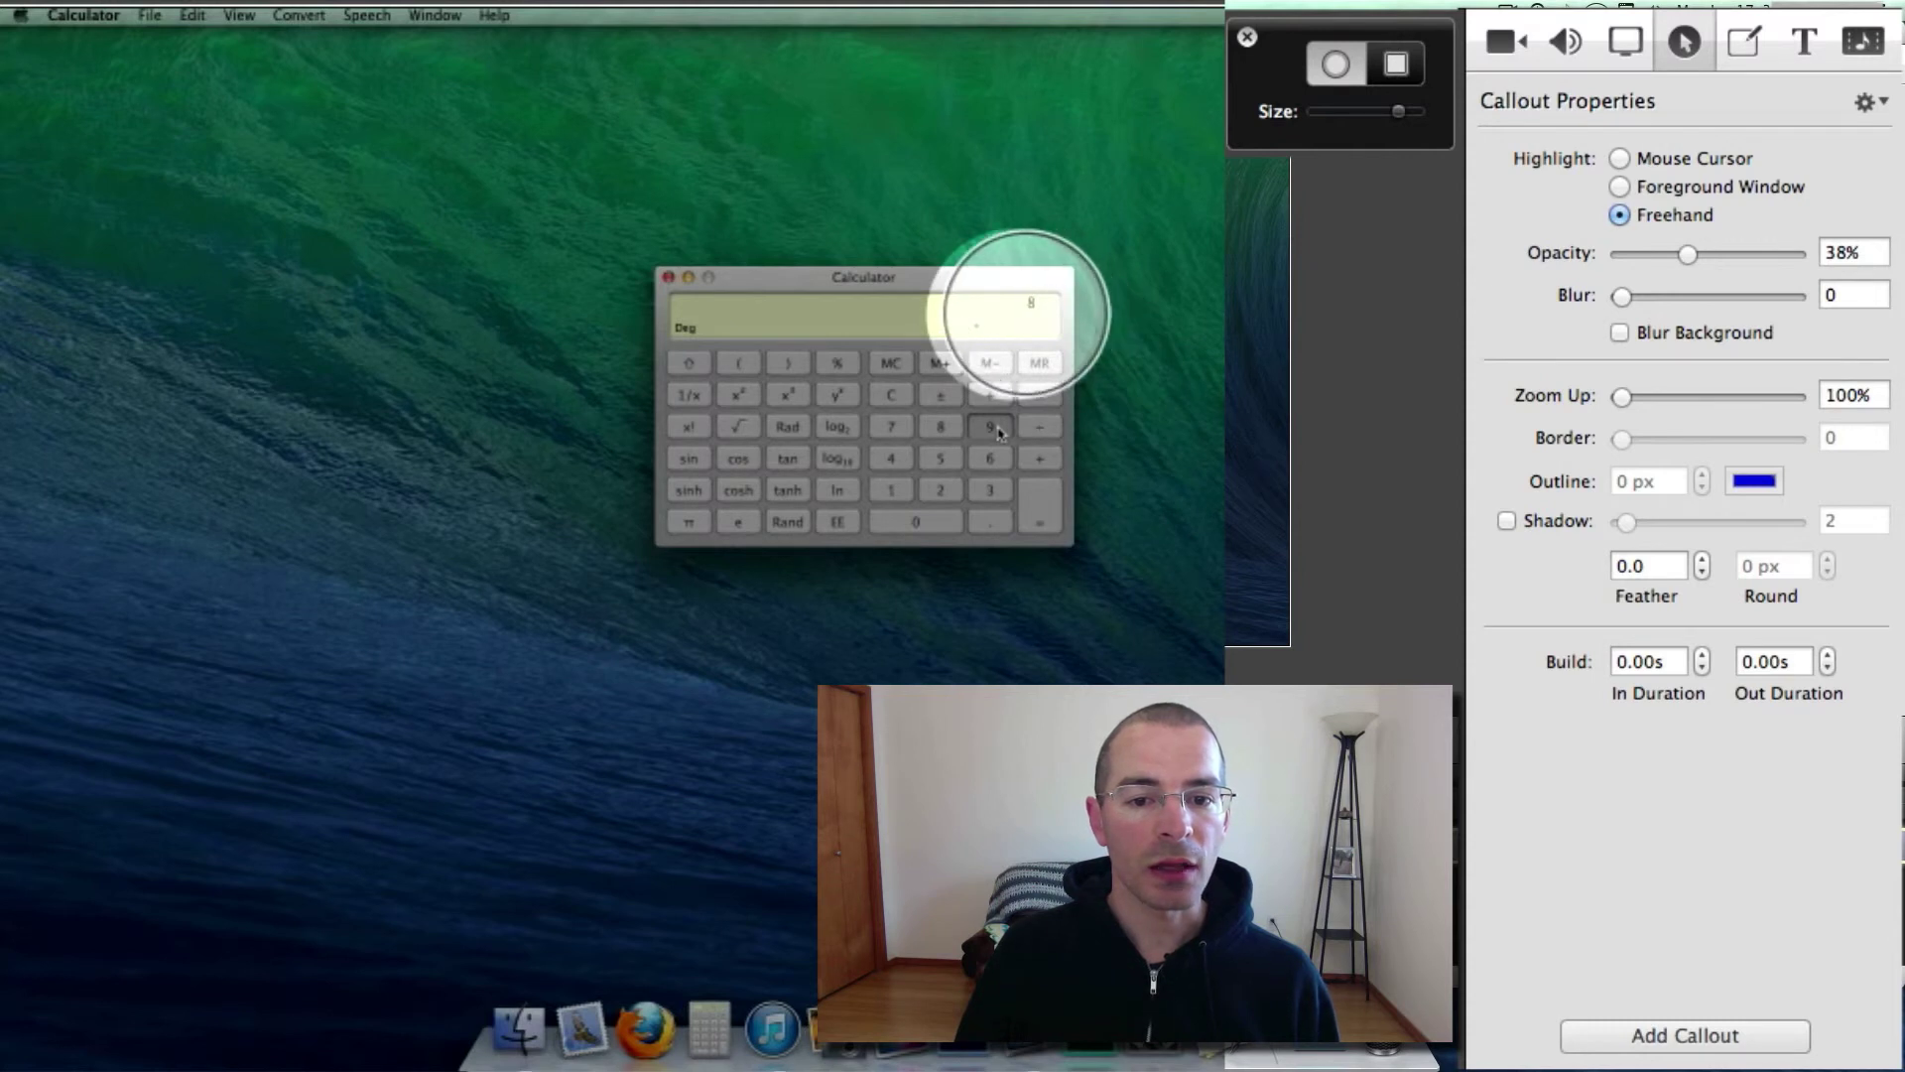
Paint the highlight across the Calculator's right-hand keypad, then test blur and return it to 0
{"action": "mouse_move", "coordinate": [1012, 319]}
{"action": "left_mouse_down"}
{"action": "mouse_move", "coordinate": [917, 300]}
{"action": "mouse_move", "coordinate": [855, 341]}
{"action": "mouse_move", "coordinate": [865, 369]}
{"action": "mouse_move", "coordinate": [968, 397]}
{"action": "mouse_move", "coordinate": [1046, 393]}
{"action": "mouse_move", "coordinate": [1081, 298]}
{"action": "mouse_move", "coordinate": [1060, 279]}
{"action": "mouse_move", "coordinate": [1006, 253]}
{"action": "mouse_move", "coordinate": [876, 247]}
{"action": "mouse_move", "coordinate": [823, 300]}
{"action": "mouse_move", "coordinate": [849, 415]}
{"action": "mouse_move", "coordinate": [937, 481]}
{"action": "mouse_move", "coordinate": [1029, 480]}
{"action": "mouse_move", "coordinate": [1089, 424]}
{"action": "mouse_move", "coordinate": [1091, 263]}
{"action": "mouse_move", "coordinate": [925, 194]}
{"action": "mouse_move", "coordinate": [860, 205]}
{"action": "mouse_move", "coordinate": [820, 283]}
{"action": "left_mouse_up"}
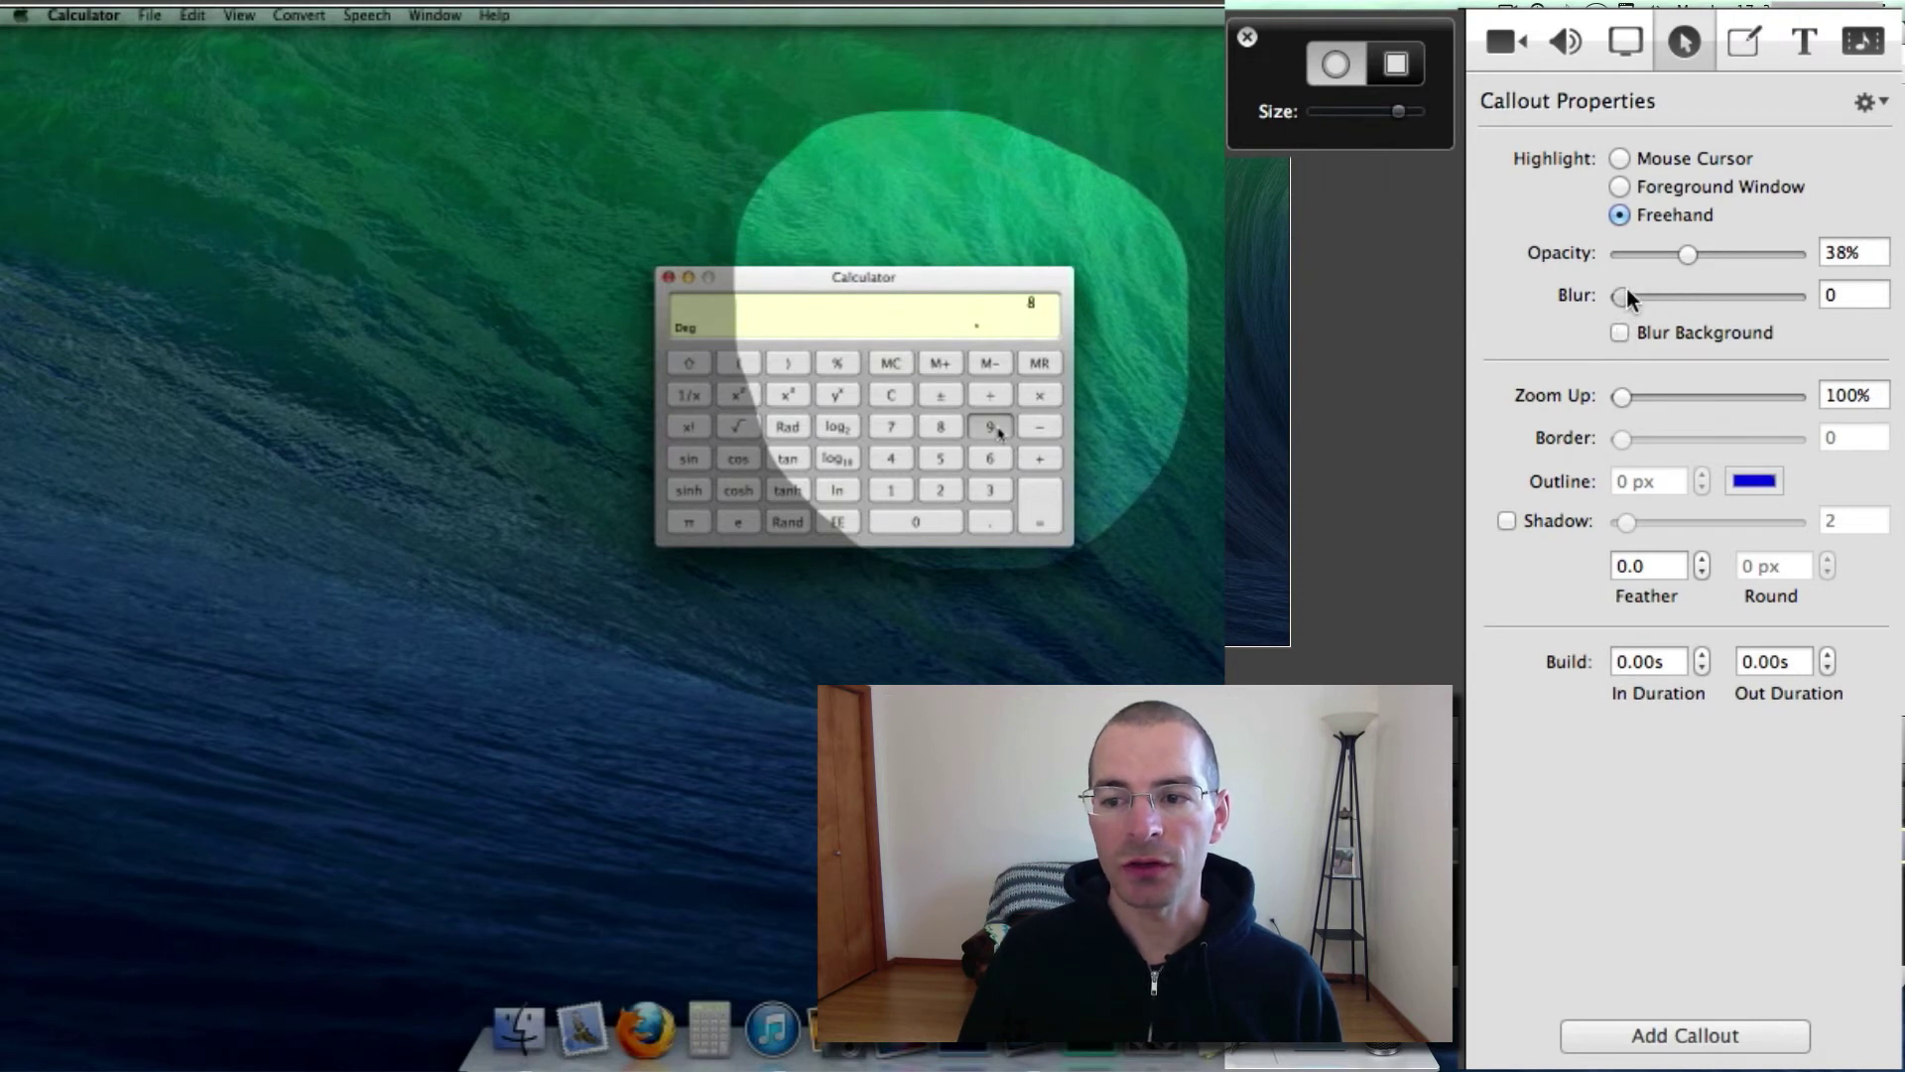
{"action": "mouse_move", "coordinate": [1628, 288]}
{"action": "left_mouse_down"}
{"action": "mouse_move", "coordinate": [1711, 289]}
{"action": "mouse_move", "coordinate": [1597, 296]}
{"action": "left_mouse_up"}
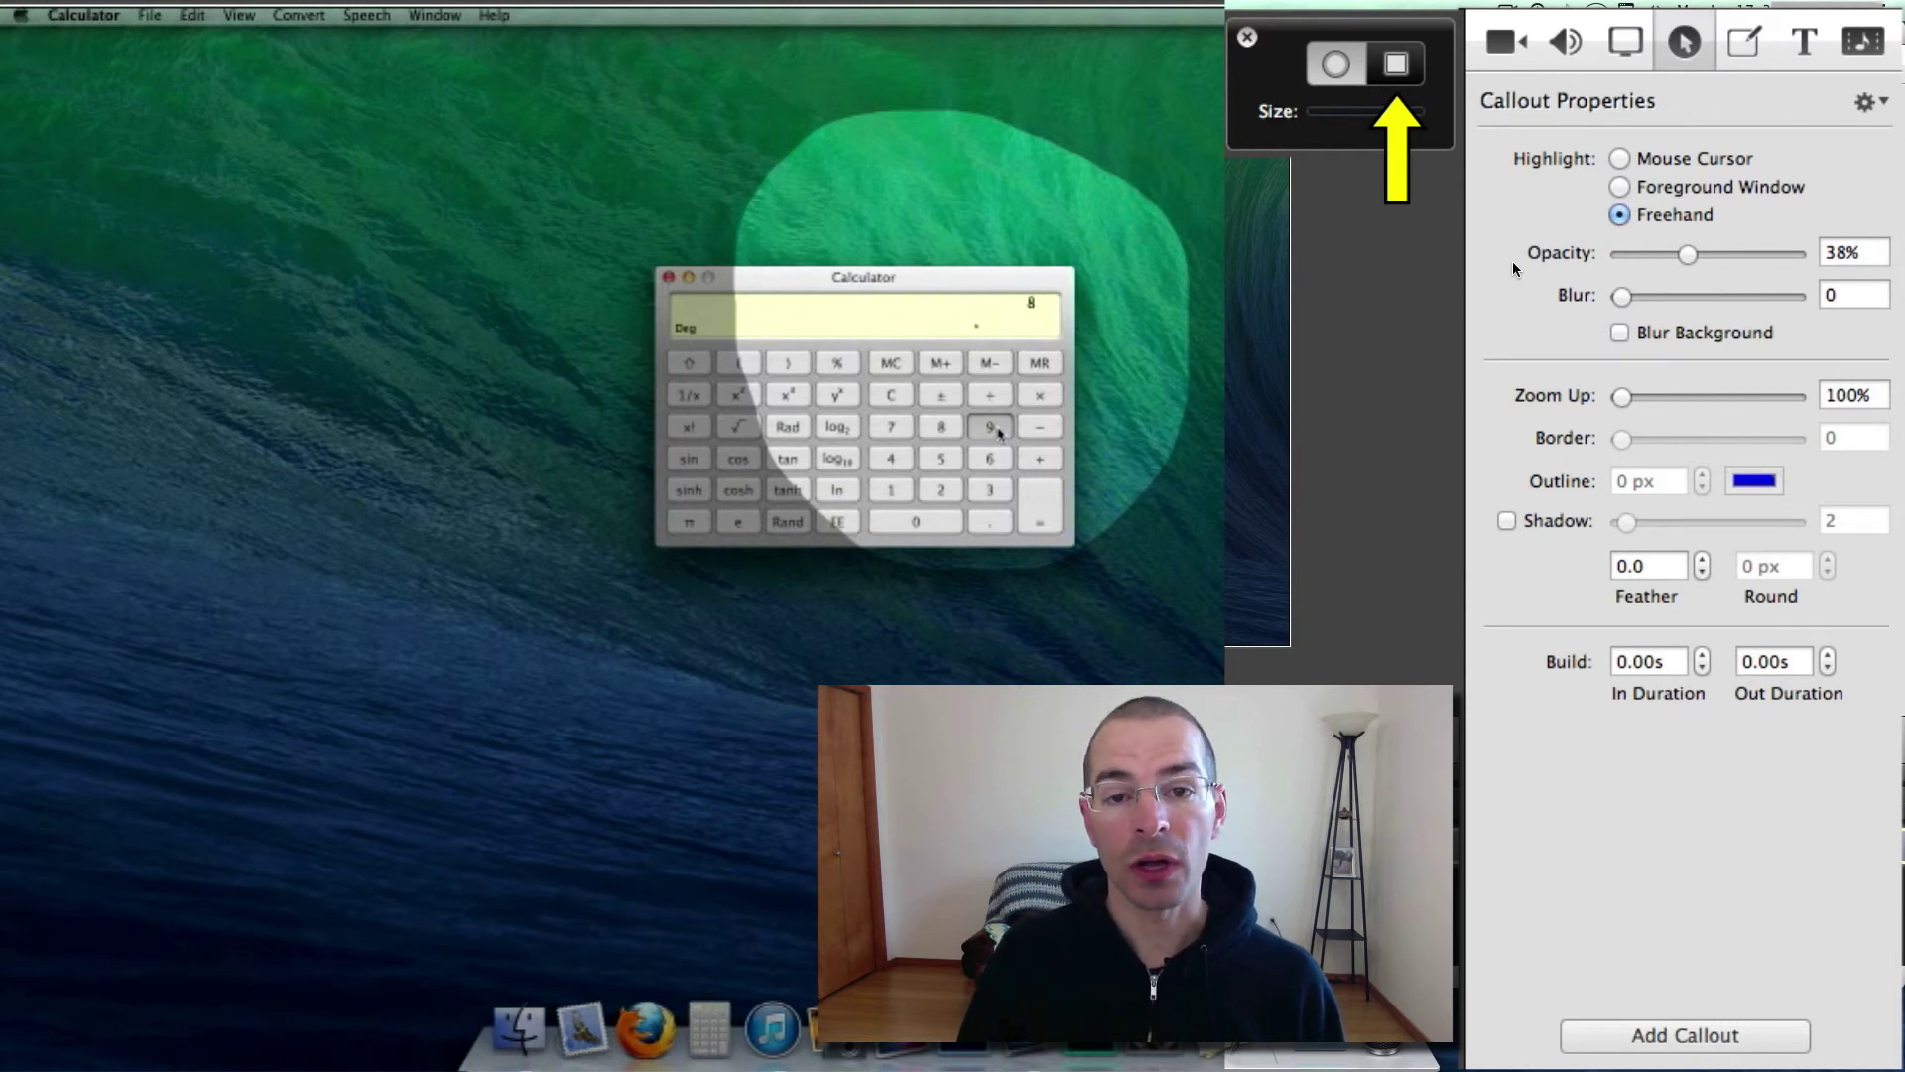
Switch to the square brush and highlight a rectangle of desktop below-left of the Calculator
{"action": "left_click", "coordinate": [1389, 77]}
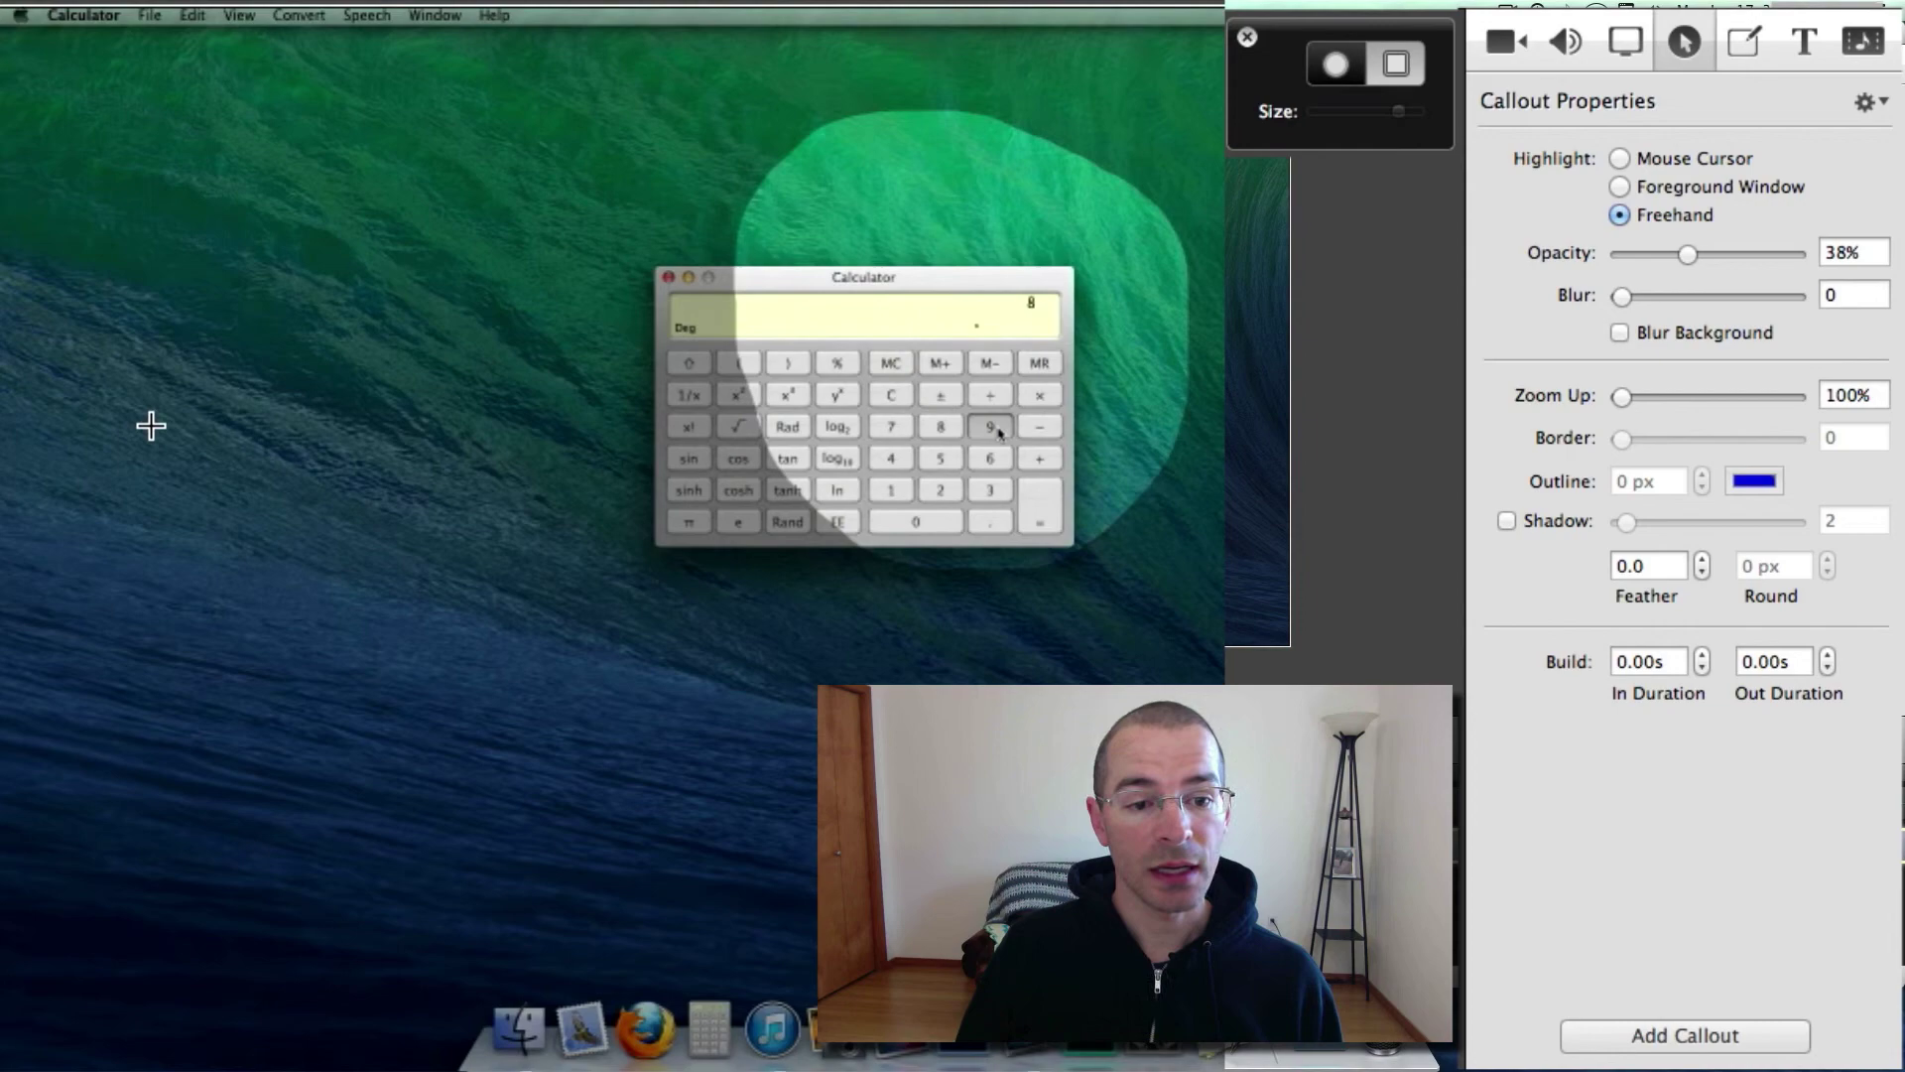
{"action": "mouse_move", "coordinate": [151, 426]}
{"action": "left_mouse_down"}
{"action": "mouse_move", "coordinate": [331, 519]}
{"action": "mouse_move", "coordinate": [476, 646]}
{"action": "mouse_move", "coordinate": [547, 826]}
{"action": "mouse_move", "coordinate": [612, 838]}
{"action": "left_mouse_up"}
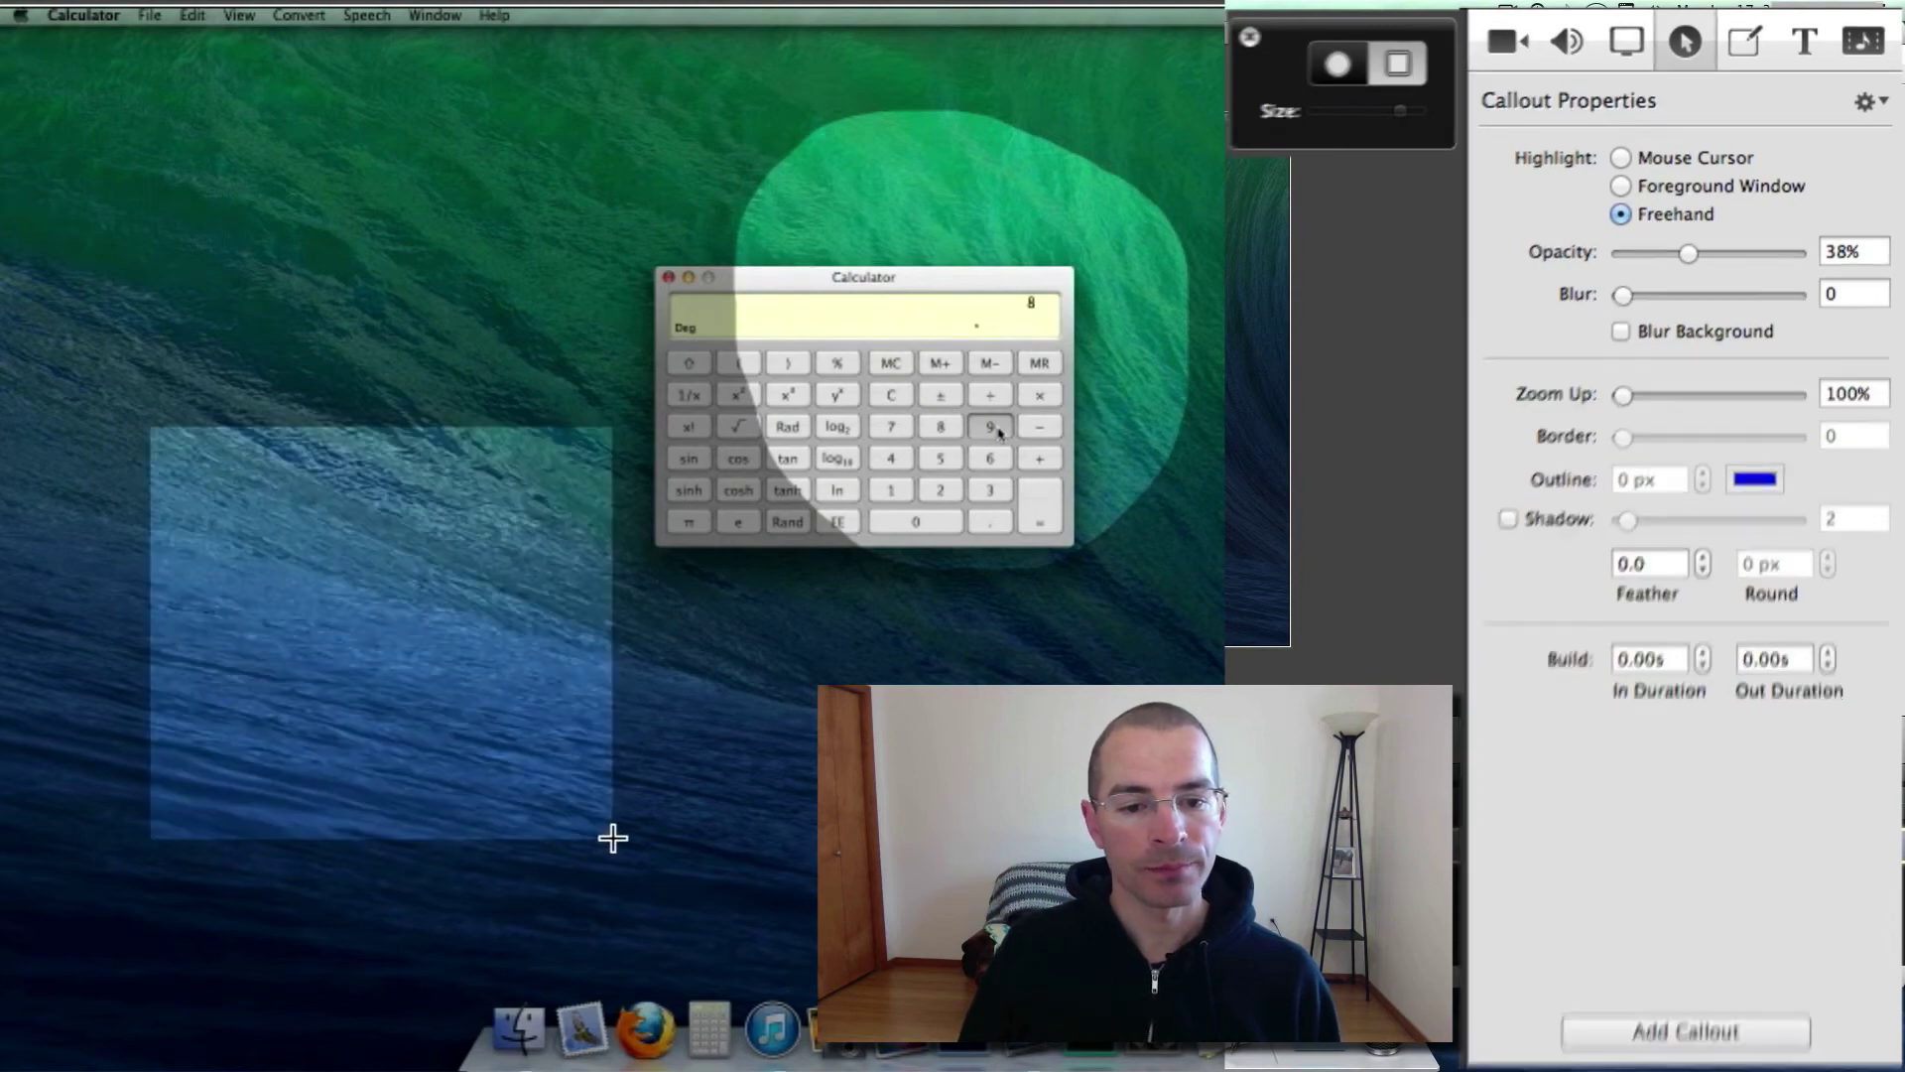